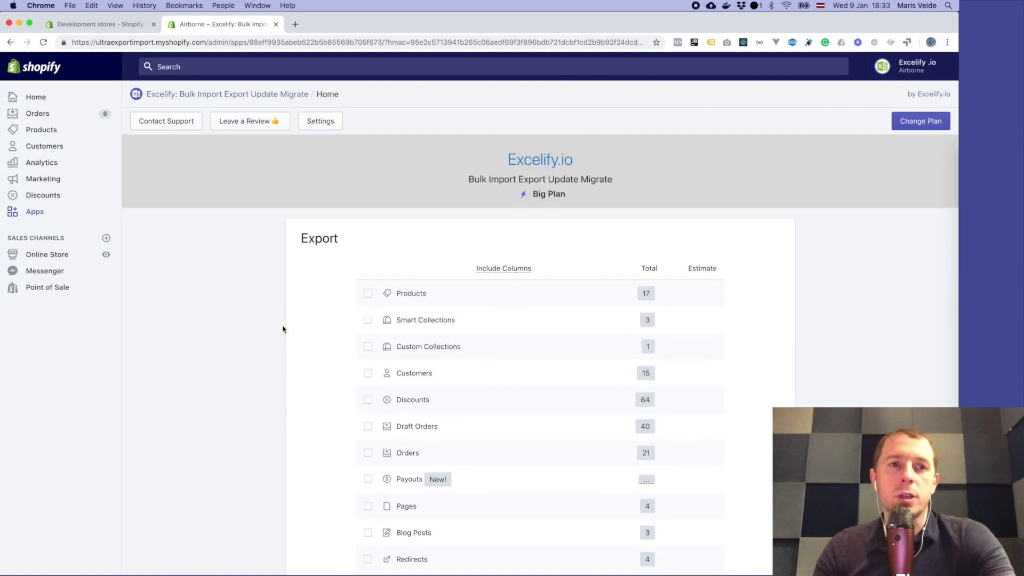
Step: Select Payouts and its Transactions for export, raising the estimate to 2 min 40 sec
{"action": "scroll", "coordinate": [292, 404], "scroll_direction": "up", "scroll_amount": 1}
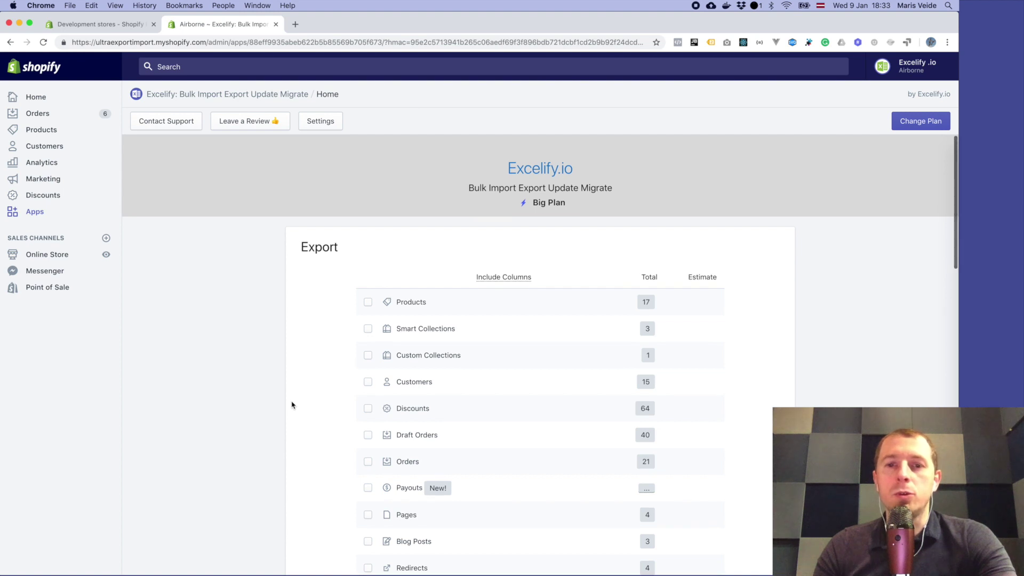
{"action": "scroll", "coordinate": [292, 405], "scroll_direction": "down", "scroll_amount": 4}
{"action": "scroll", "coordinate": [291, 405], "scroll_direction": "up", "scroll_amount": 3}
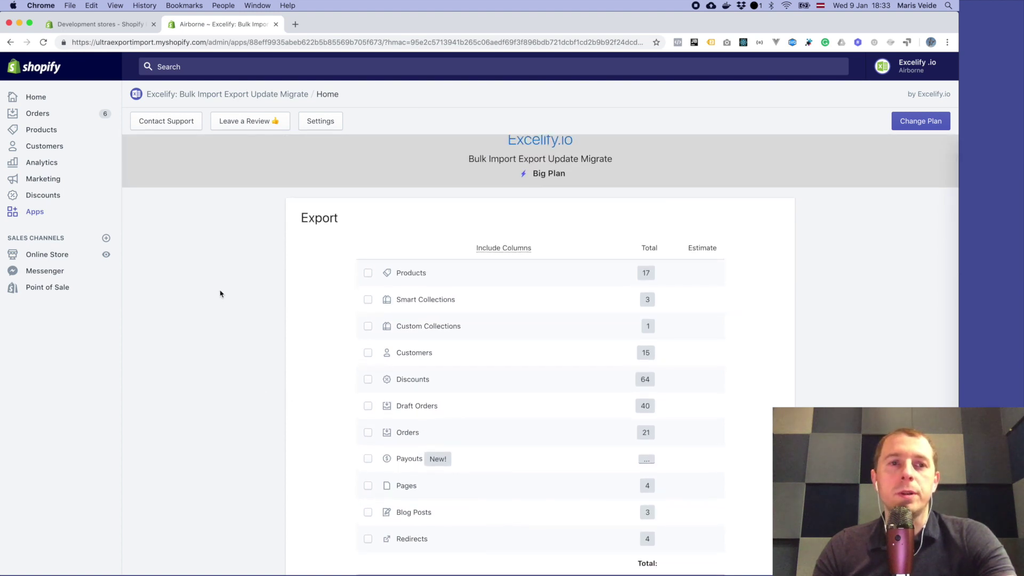
{"action": "scroll", "coordinate": [196, 203], "scroll_direction": "up", "scroll_amount": 1}
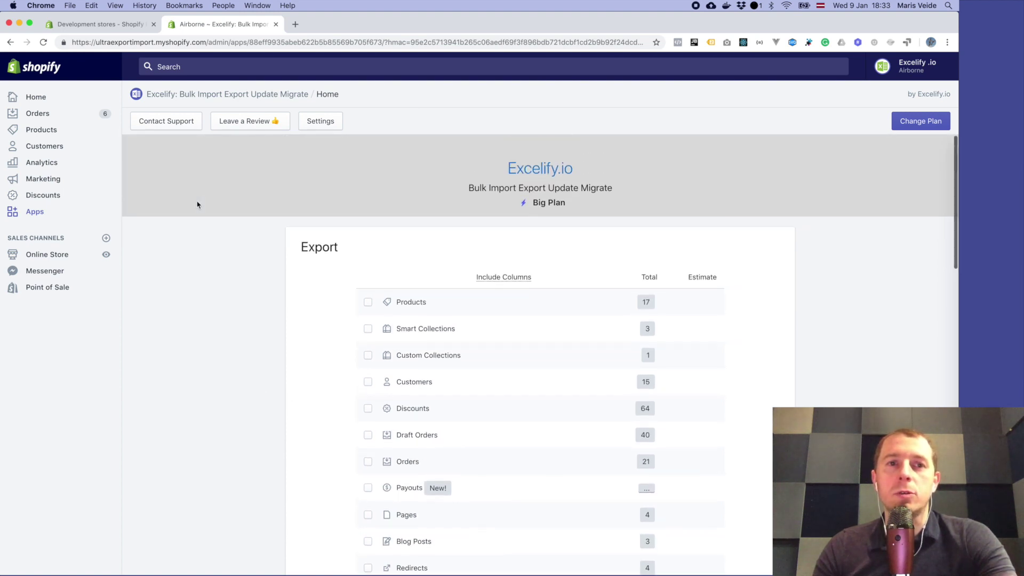
{"action": "scroll", "coordinate": [265, 275], "scroll_direction": "down", "scroll_amount": 6}
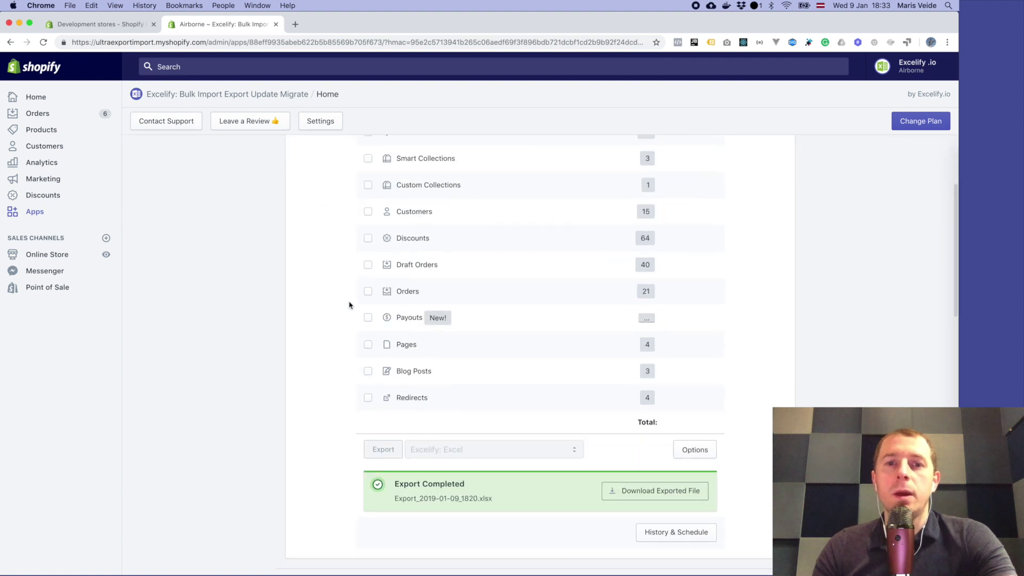
{"action": "scroll", "coordinate": [350, 304], "scroll_direction": "up", "scroll_amount": 3}
{"action": "left_click", "coordinate": [402, 404]}
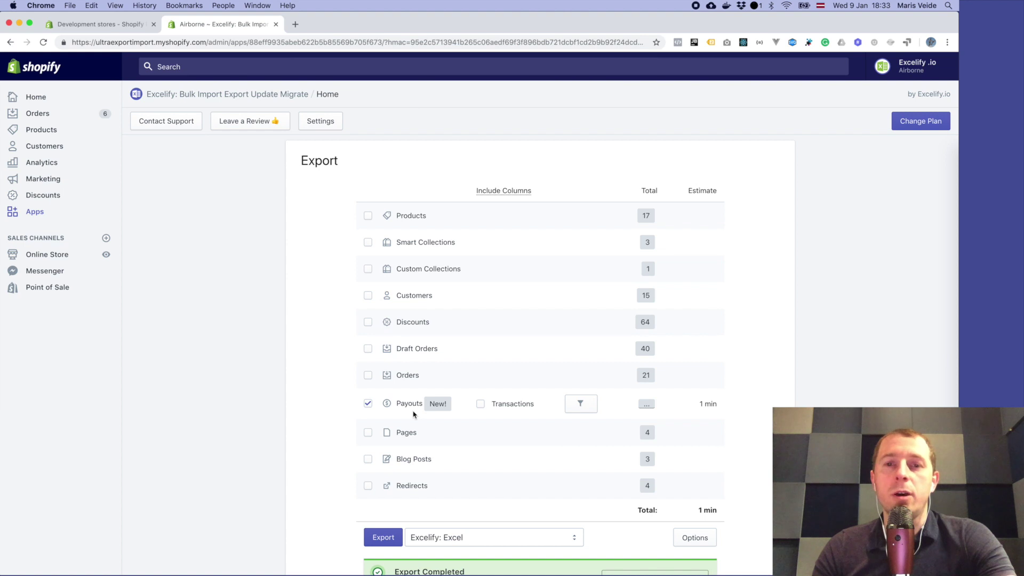
{"action": "left_click", "coordinate": [496, 404]}
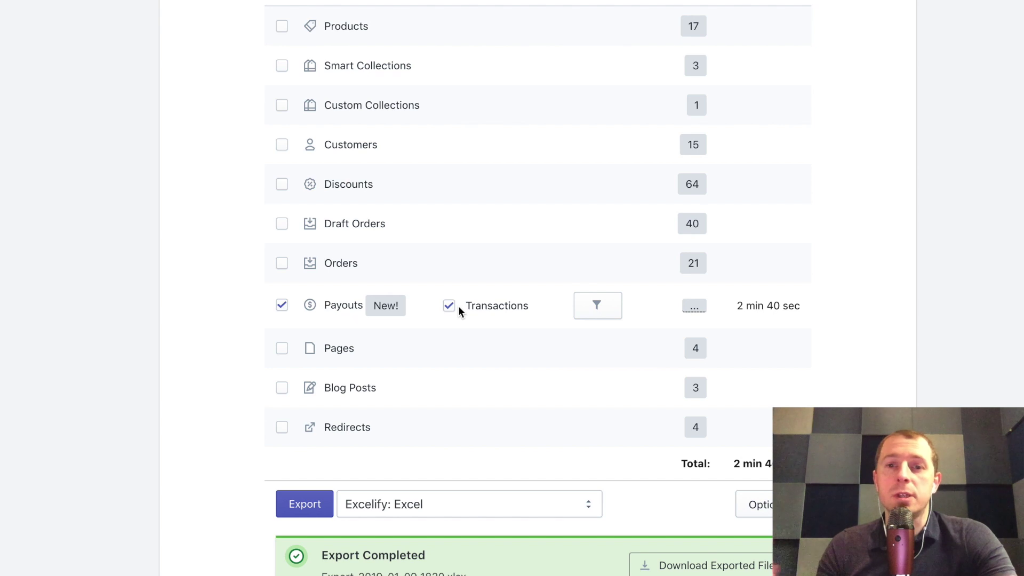
Step: Switch the Payouts filter type to Relative Date
{"action": "left_click", "coordinate": [598, 315]}
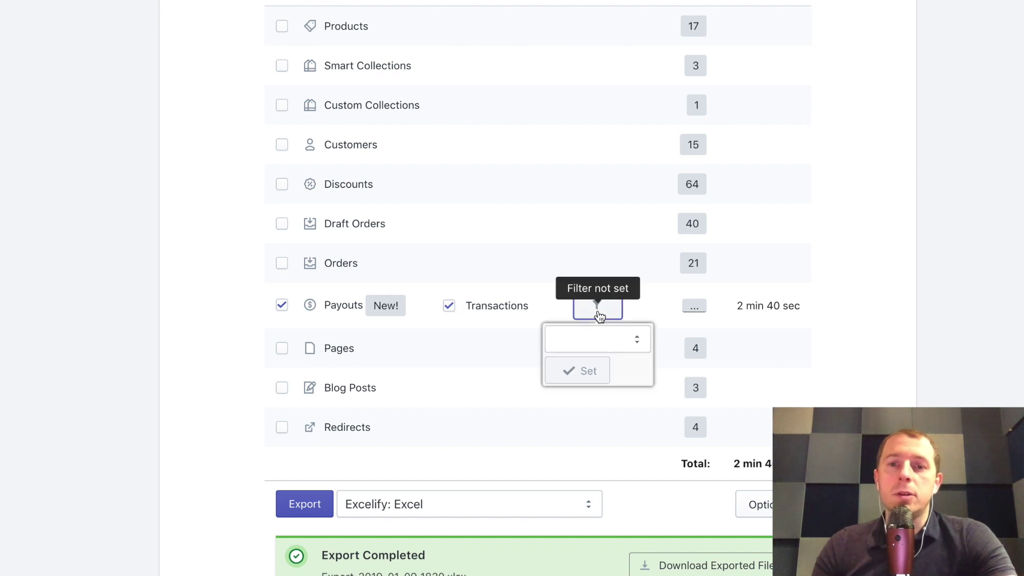
{"action": "left_click", "coordinate": [592, 343]}
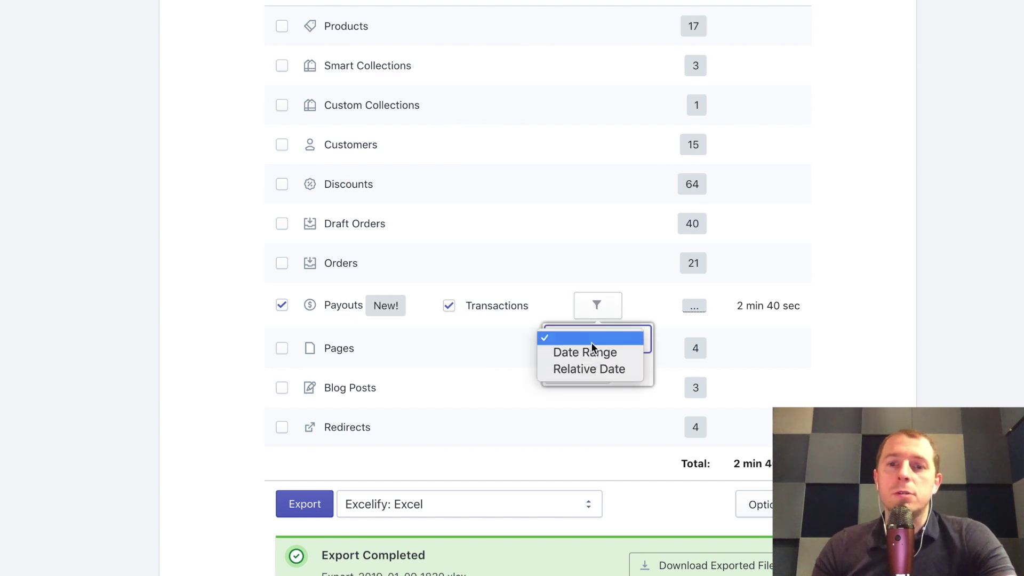
{"action": "left_click", "coordinate": [590, 351]}
{"action": "left_click", "coordinate": [589, 380]}
{"action": "left_click", "coordinate": [614, 345]}
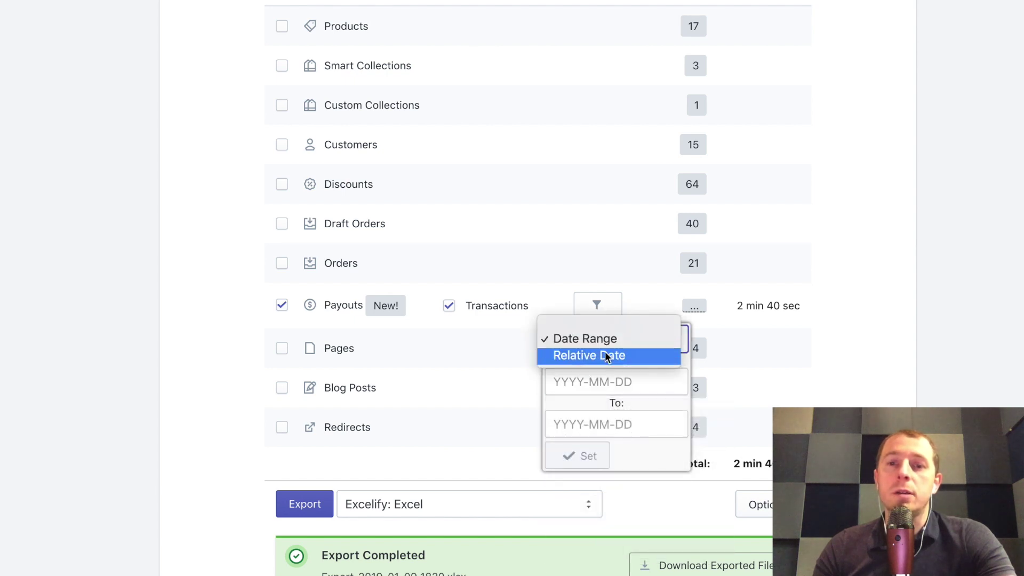
{"action": "left_click", "coordinate": [603, 355]}
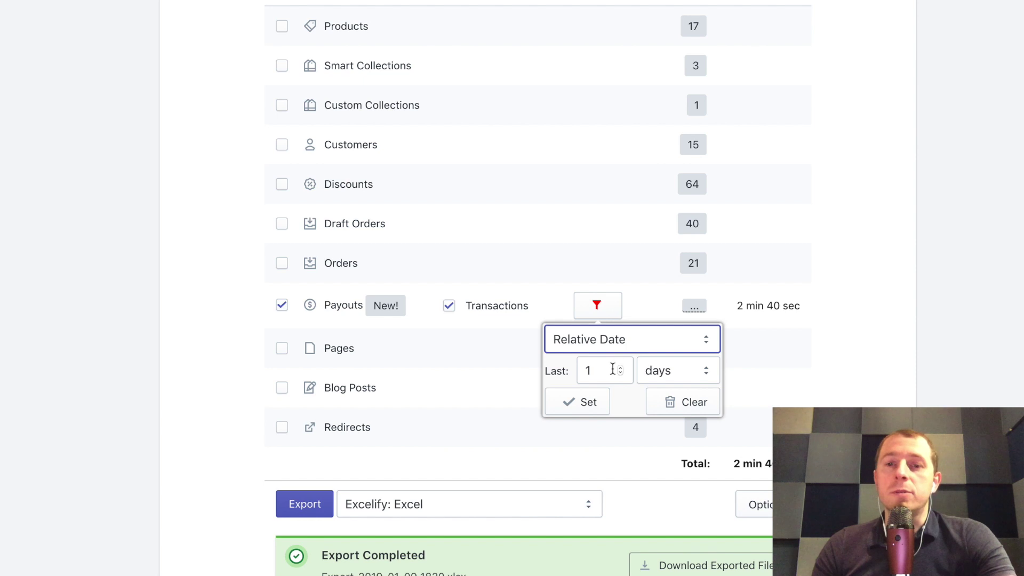
Step: Set the relative date filter to the last 7 days
{"action": "left_click", "coordinate": [655, 373]}
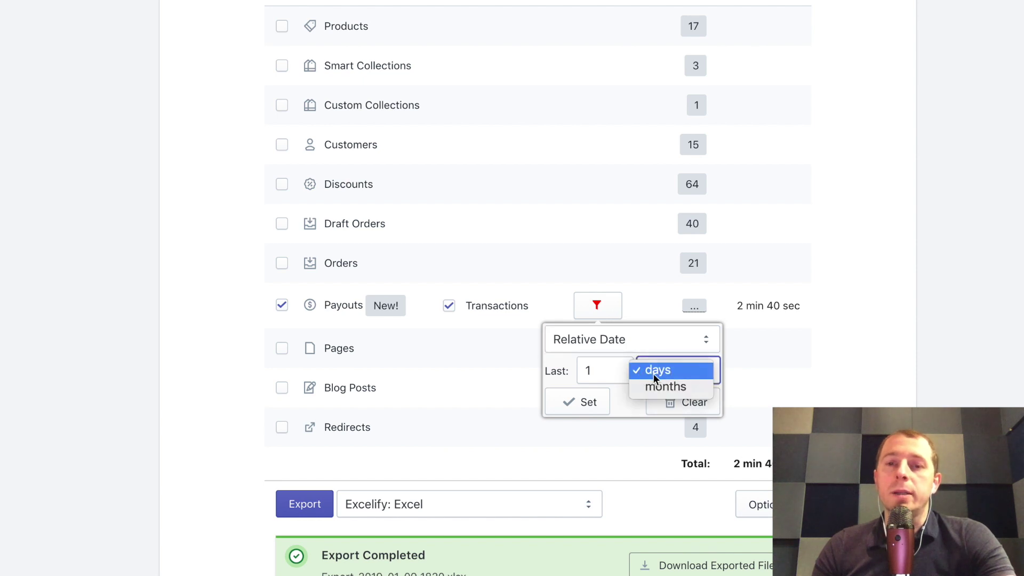
{"action": "left_click", "coordinate": [664, 387]}
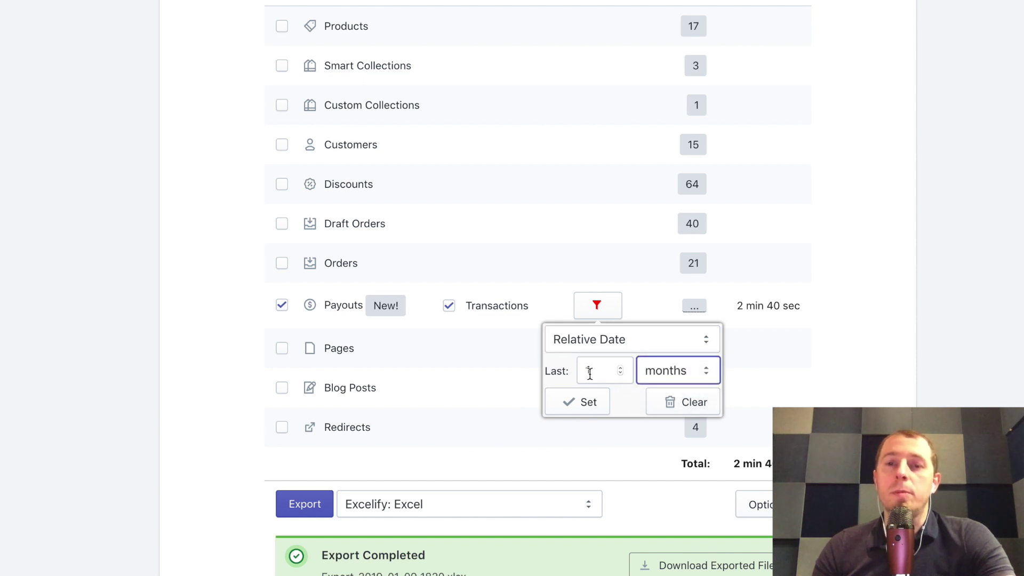
{"action": "left_click", "coordinate": [657, 370]}
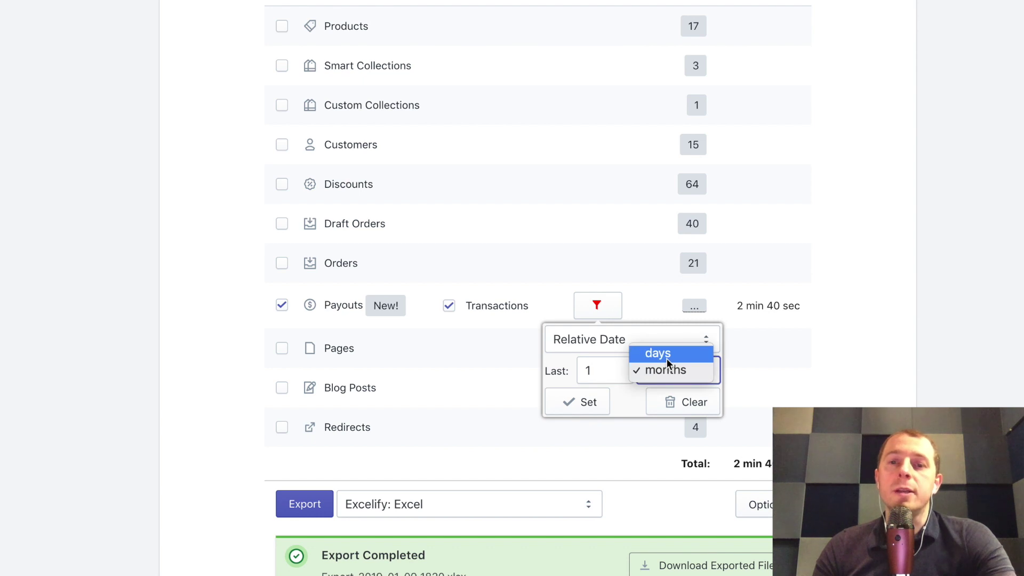
{"action": "left_click", "coordinate": [667, 359]}
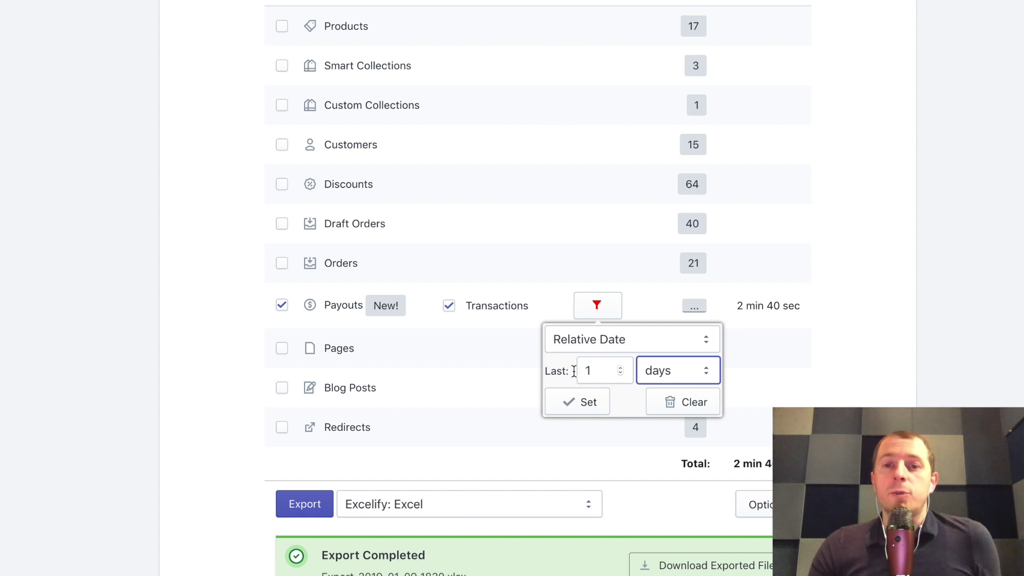
{"action": "left_click", "coordinate": [600, 371]}
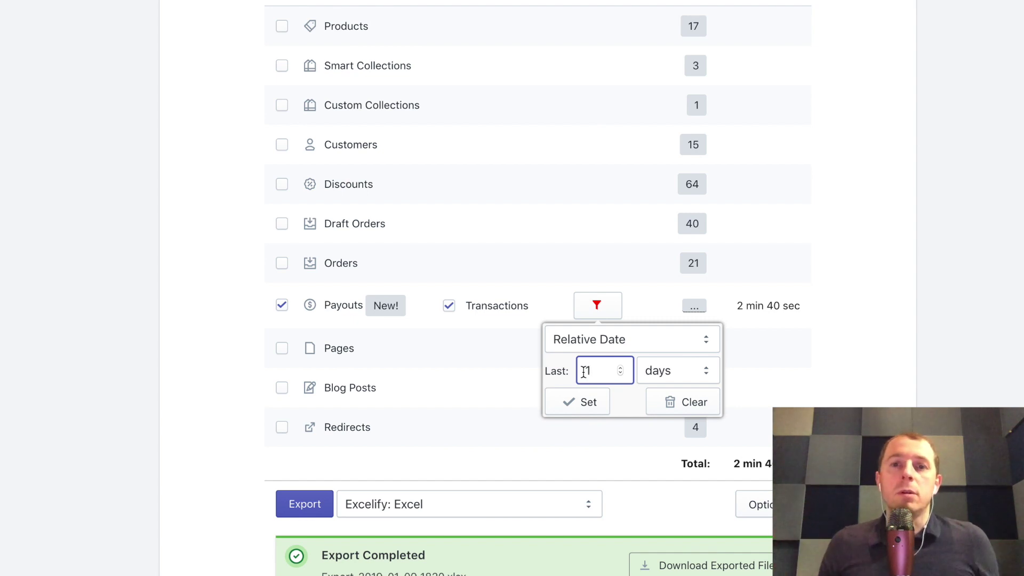
{"action": "left_click", "coordinate": [621, 368]}
{"action": "left_click", "coordinate": [621, 368]}
{"action": "left_click", "coordinate": [621, 368]}
{"action": "left_click", "coordinate": [620, 368]}
{"action": "left_click", "coordinate": [621, 368]}
{"action": "left_click", "coordinate": [621, 368]}
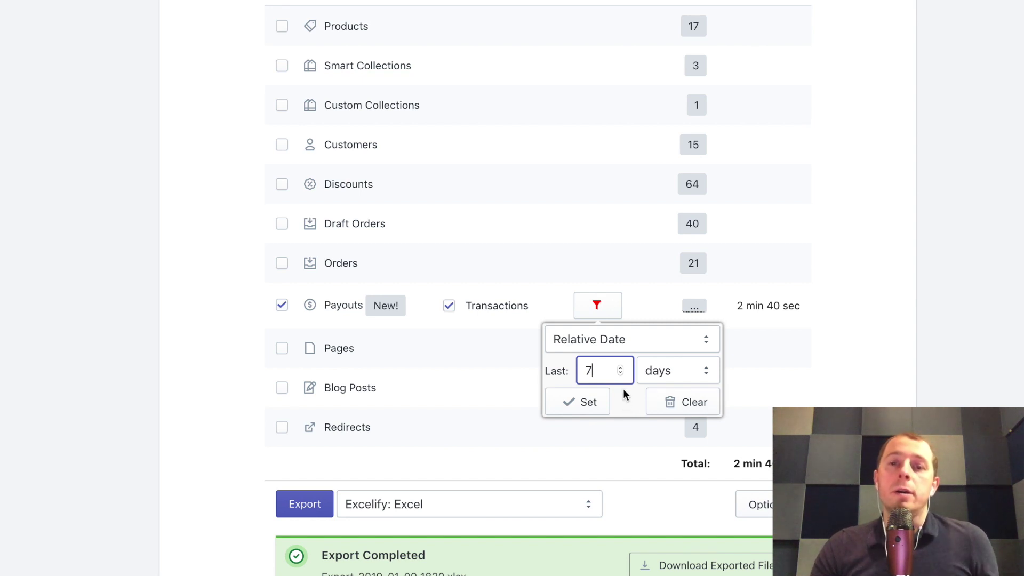
{"action": "left_click", "coordinate": [611, 342]}
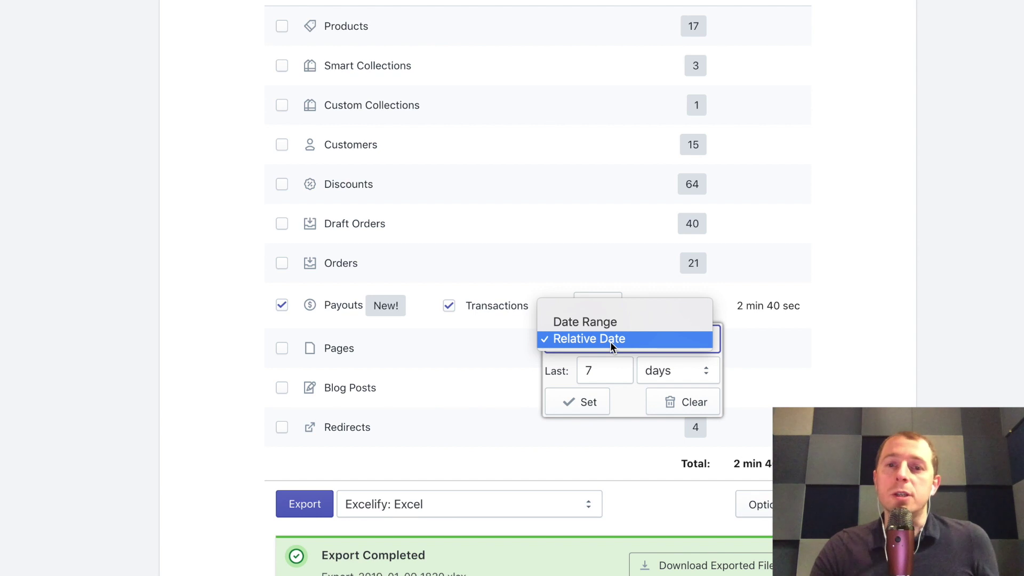
Step: Apply a Payouts Date Range filter from 2019-01-01 to 2019-12-31
{"action": "left_click", "coordinate": [590, 324]}
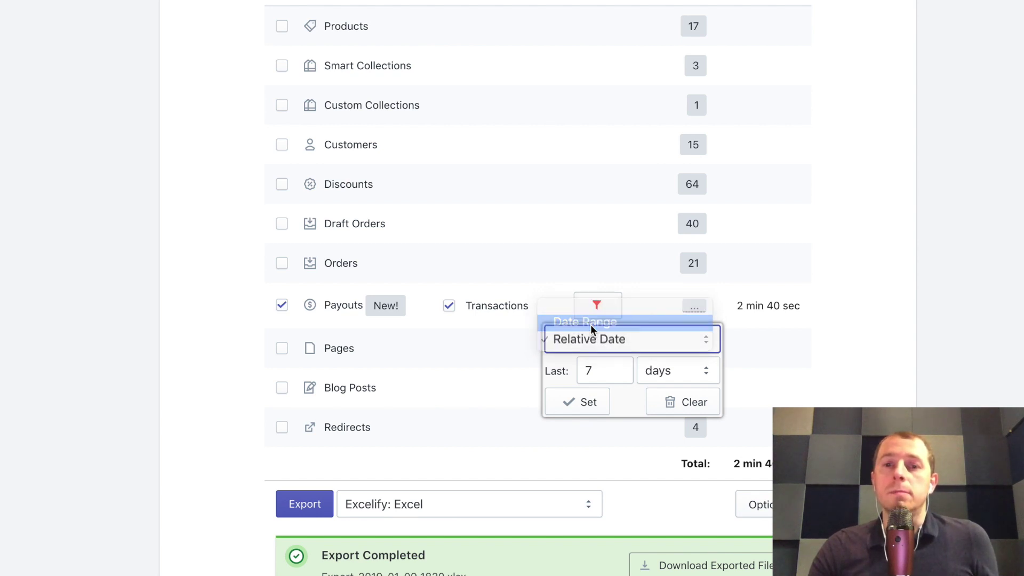
{"action": "left_click", "coordinate": [624, 383]}
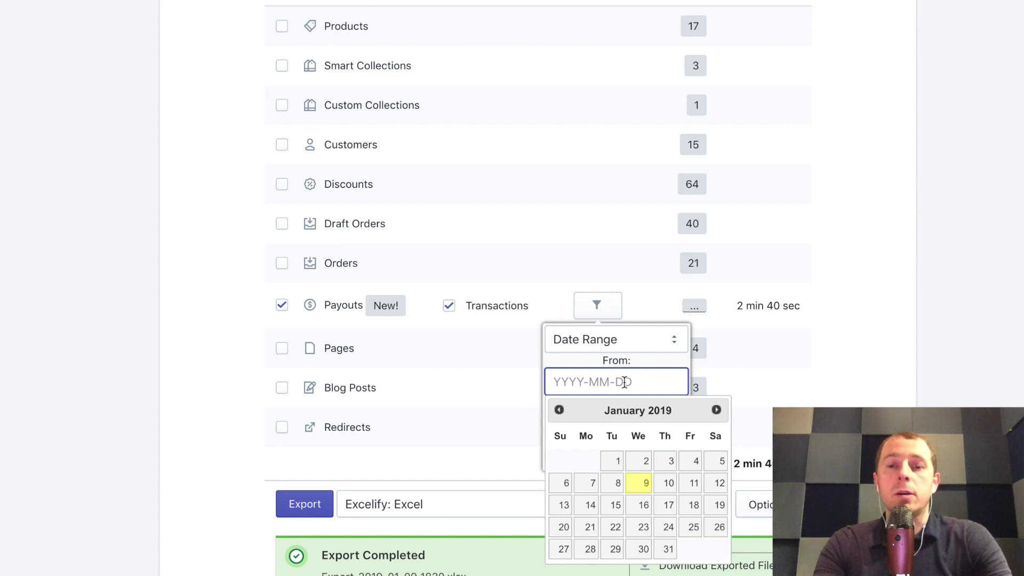
{"action": "type", "text": "2019"}
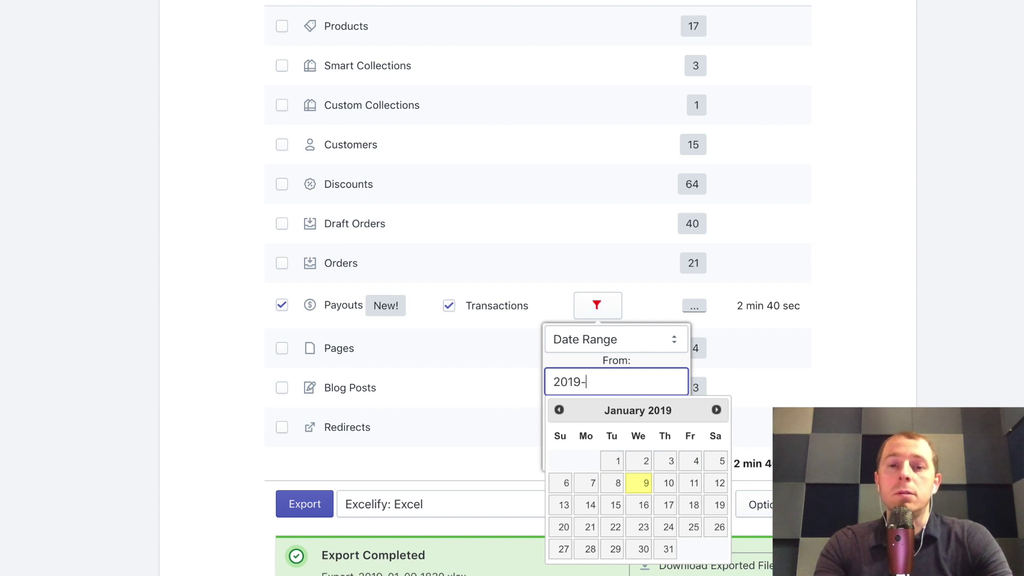
{"action": "type", "text": "-01-01"}
{"action": "left_click", "coordinate": [611, 460]}
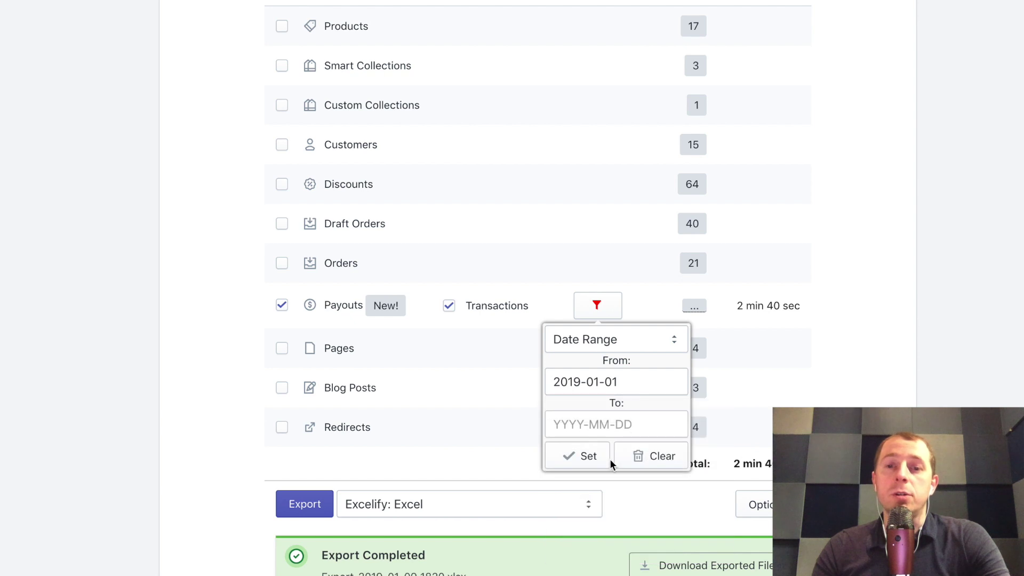
{"action": "left_click", "coordinate": [611, 425]}
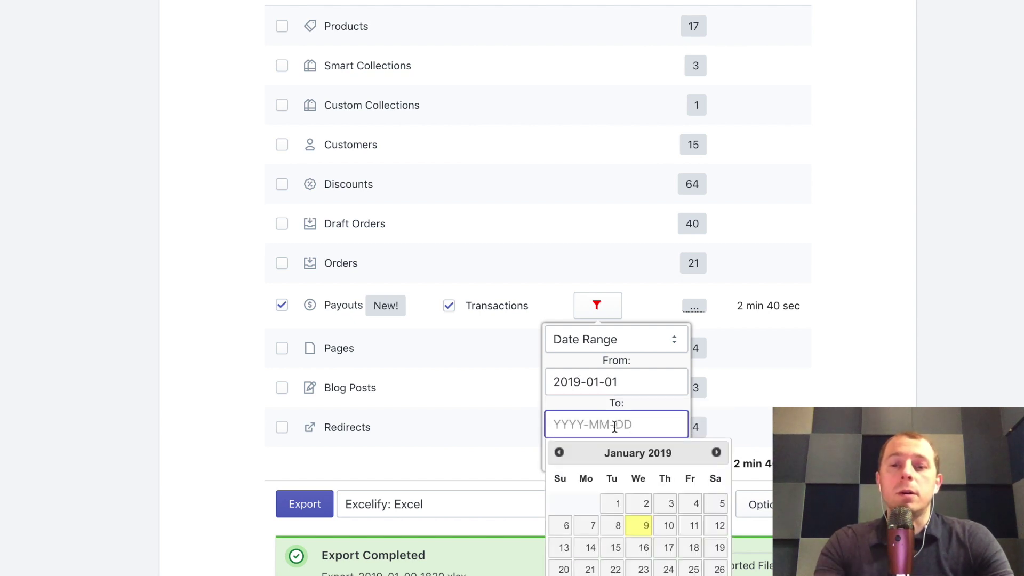
{"action": "type", "text": "2019-12-31"}
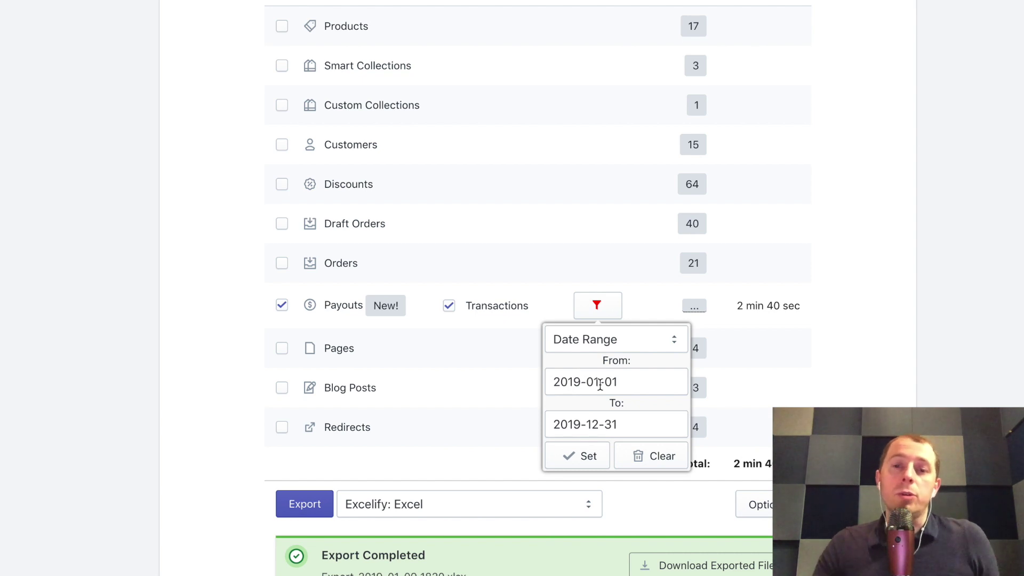
{"action": "left_click", "coordinate": [574, 453]}
Step: In the export options, schedule the export to repeat every 1 day until cancelled
{"action": "scroll", "coordinate": [504, 383], "scroll_direction": "down", "scroll_amount": 3}
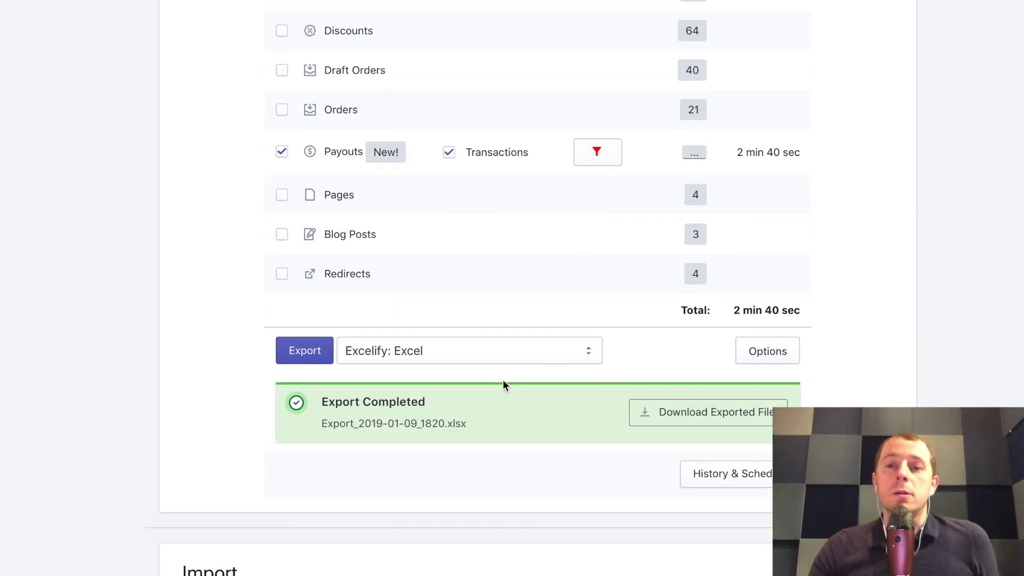
{"action": "left_click", "coordinate": [771, 354]}
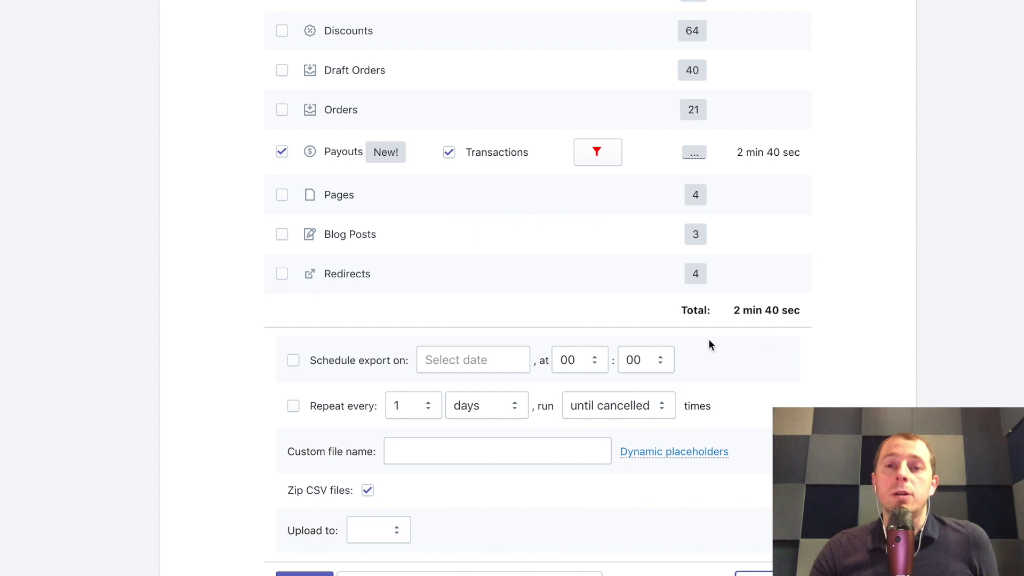
{"action": "scroll", "coordinate": [664, 378], "scroll_direction": "down", "scroll_amount": 5}
{"action": "scroll", "coordinate": [663, 377], "scroll_direction": "up", "scroll_amount": 3}
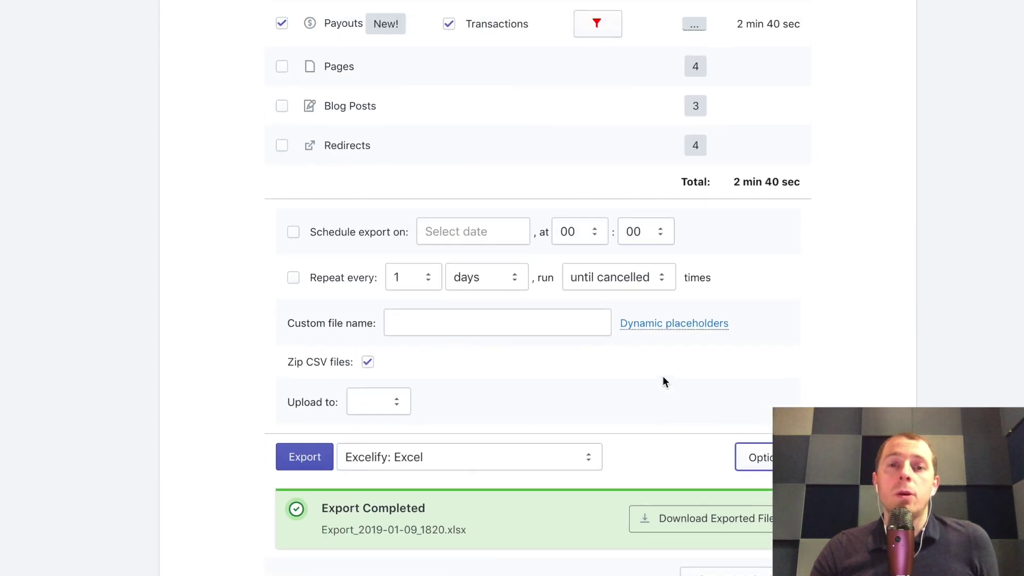
{"action": "left_click", "coordinate": [346, 230]}
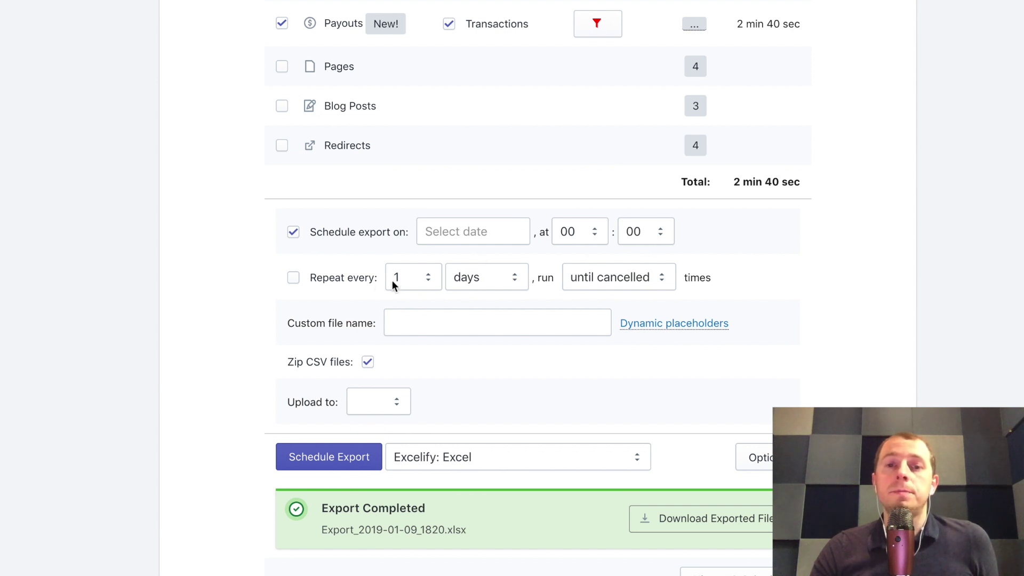
{"action": "left_click", "coordinate": [344, 282]}
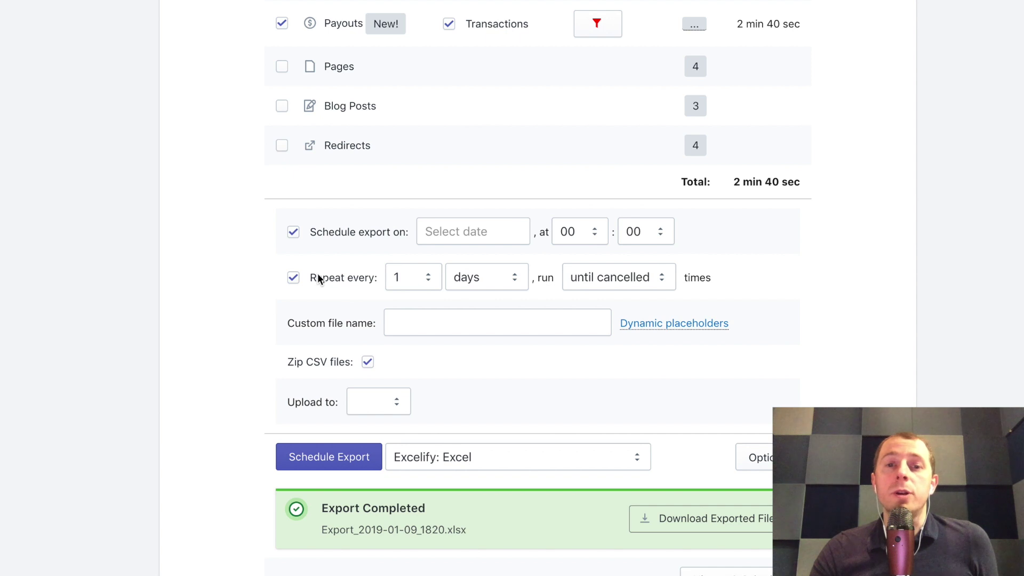
{"action": "left_click", "coordinate": [589, 282]}
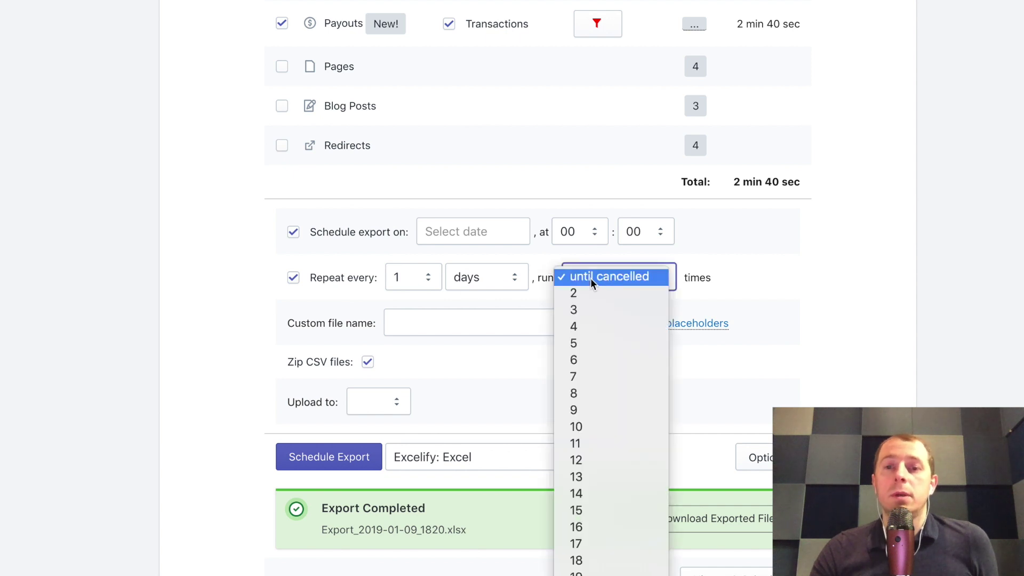
{"action": "left_click", "coordinate": [613, 279]}
{"action": "left_click", "coordinate": [439, 323]}
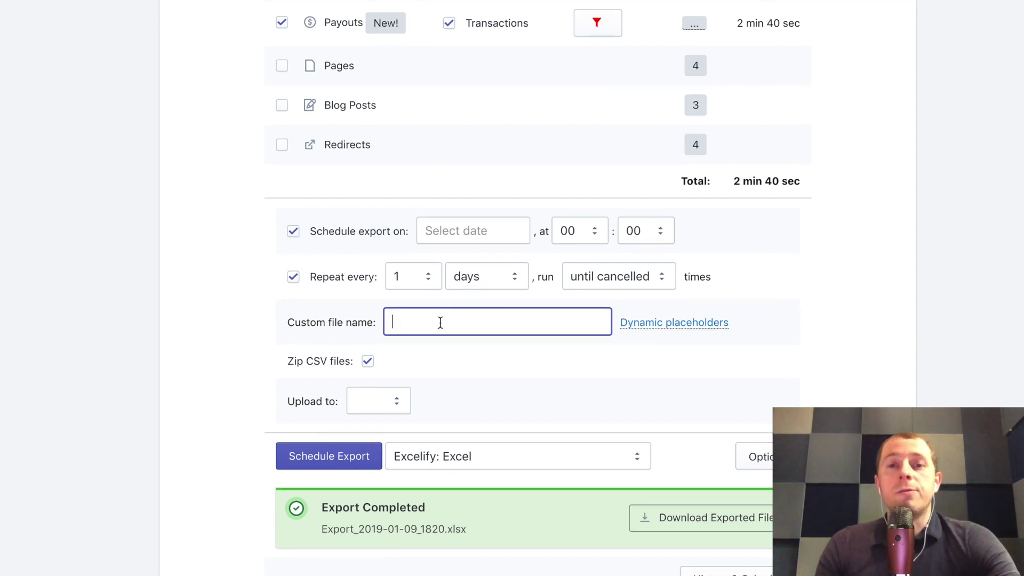
Step: Set the custom file name to 'payouts' and untick Zip CSV files
{"action": "scroll", "coordinate": [441, 323], "scroll_direction": "down", "scroll_amount": 1}
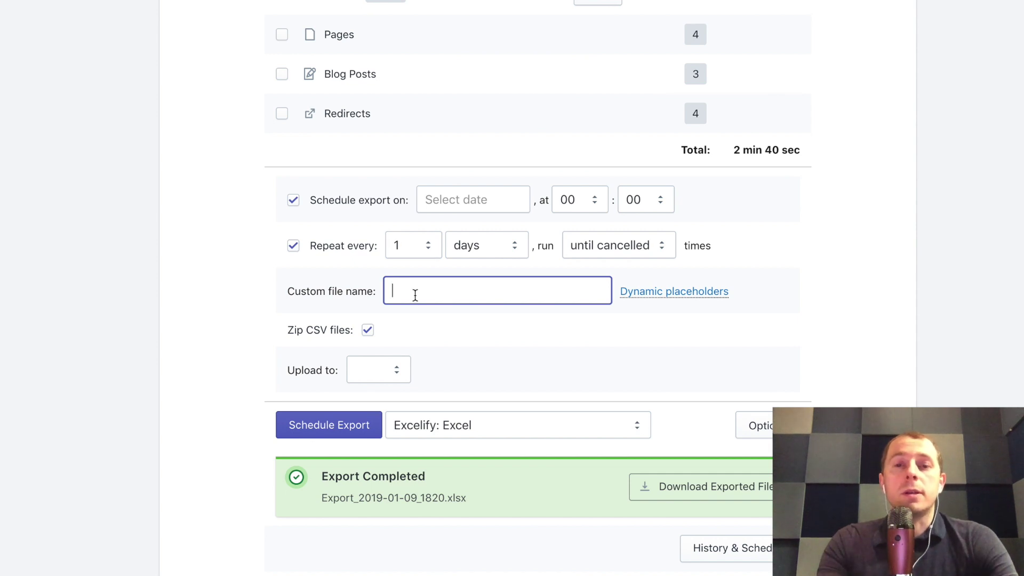
{"action": "type", "text": "pauy"}
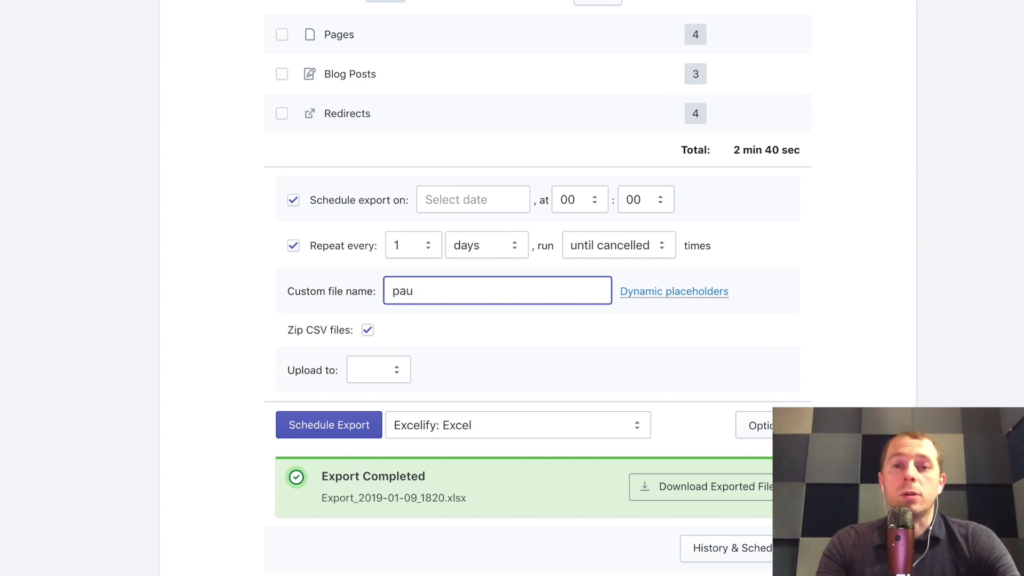
{"action": "key", "text": "BackSpace"}
{"action": "type", "text": "youts"}
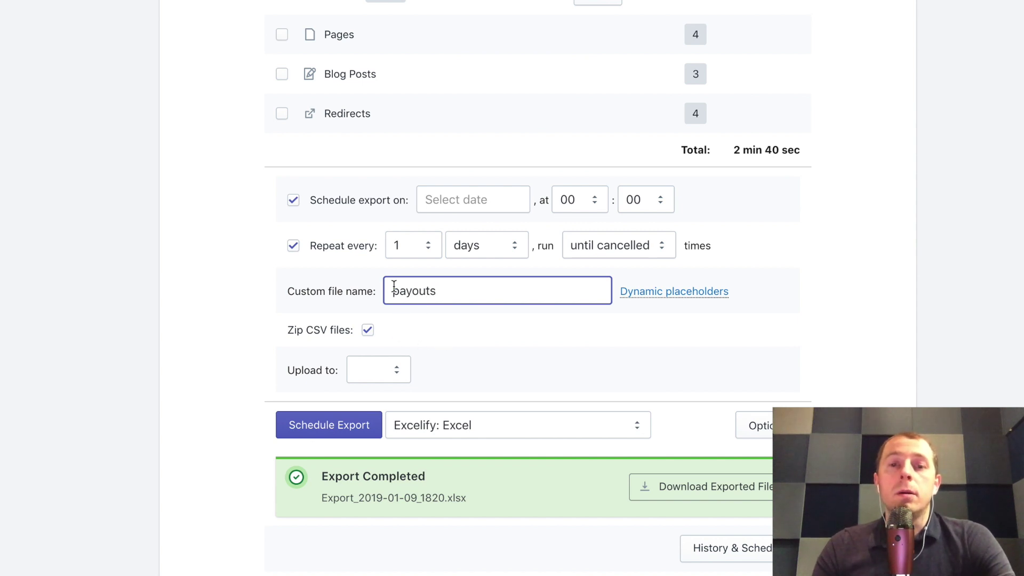
{"action": "left_click", "coordinate": [338, 332]}
{"action": "left_click", "coordinate": [424, 332]}
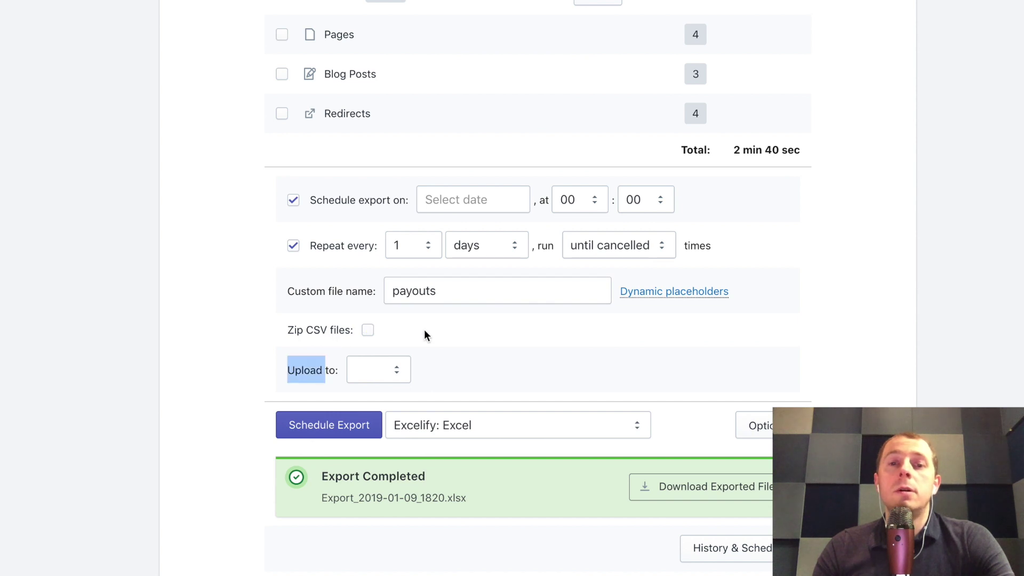
{"action": "left_click", "coordinate": [235, 353]}
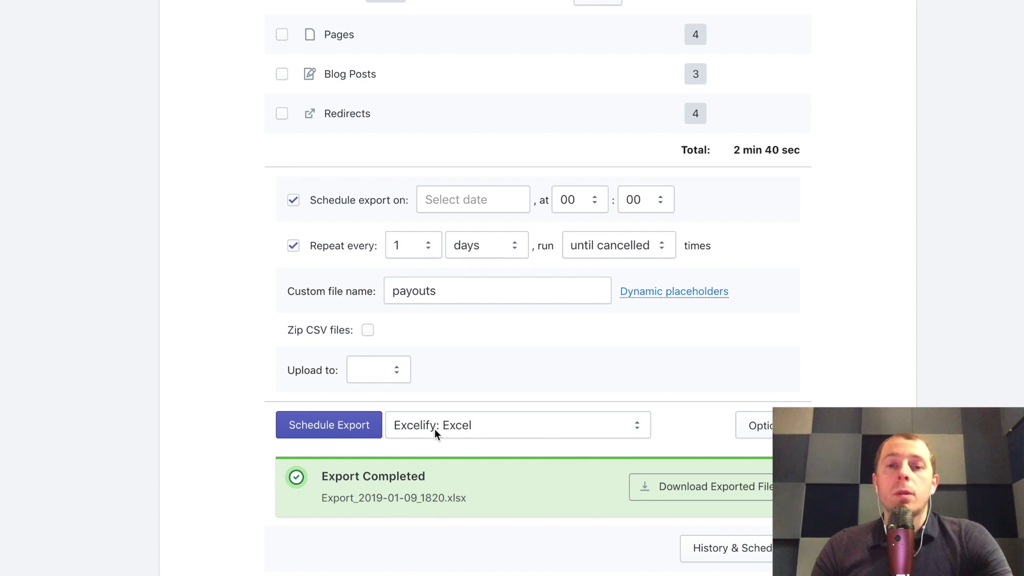
Step: Choose 'Excelify: CSV' as the scheduled export format
{"action": "scroll", "coordinate": [385, 429], "scroll_direction": "down", "scroll_amount": 2}
{"action": "left_click", "coordinate": [455, 353]}
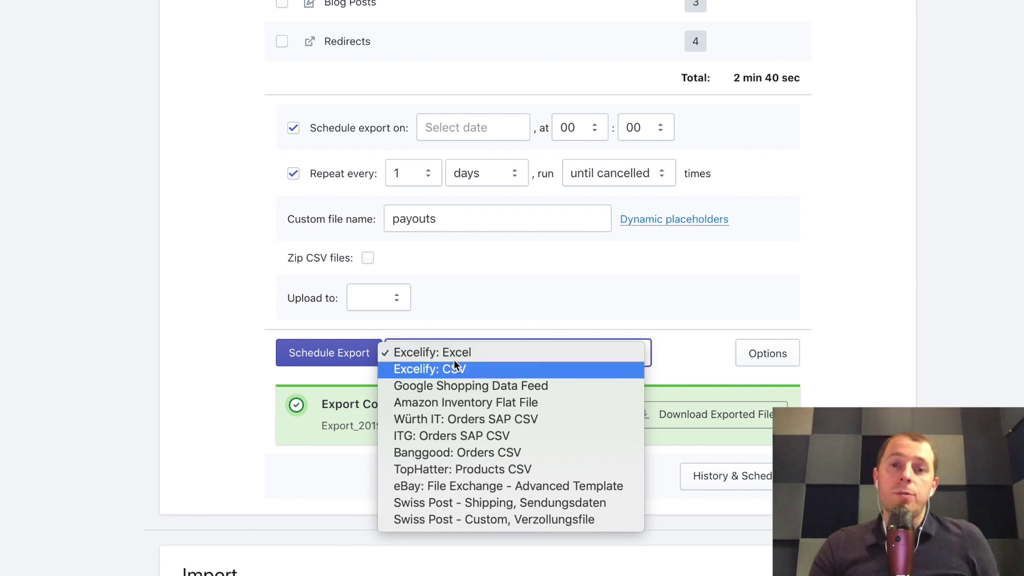
{"action": "left_click", "coordinate": [458, 371]}
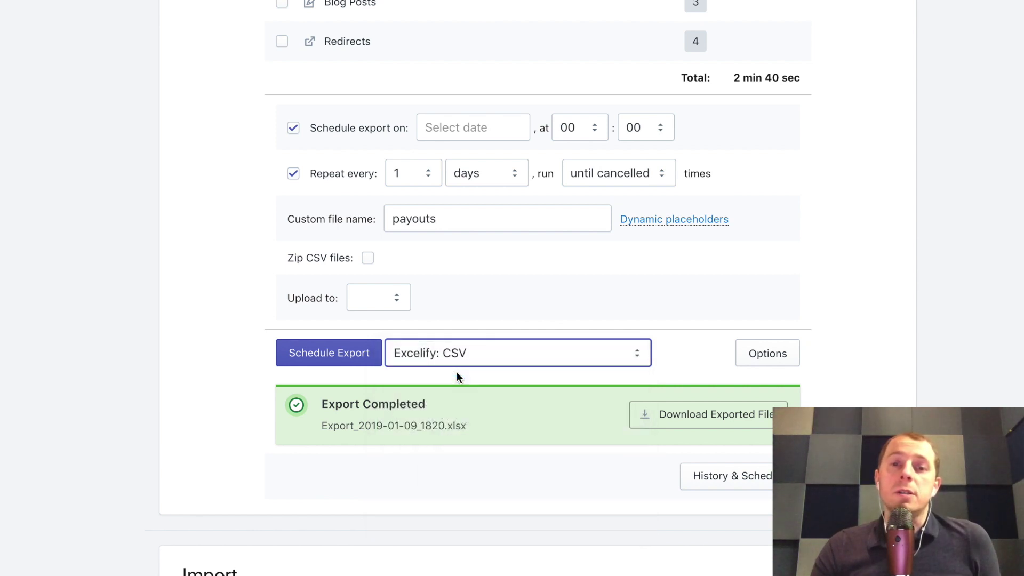
{"action": "left_click", "coordinate": [456, 360]}
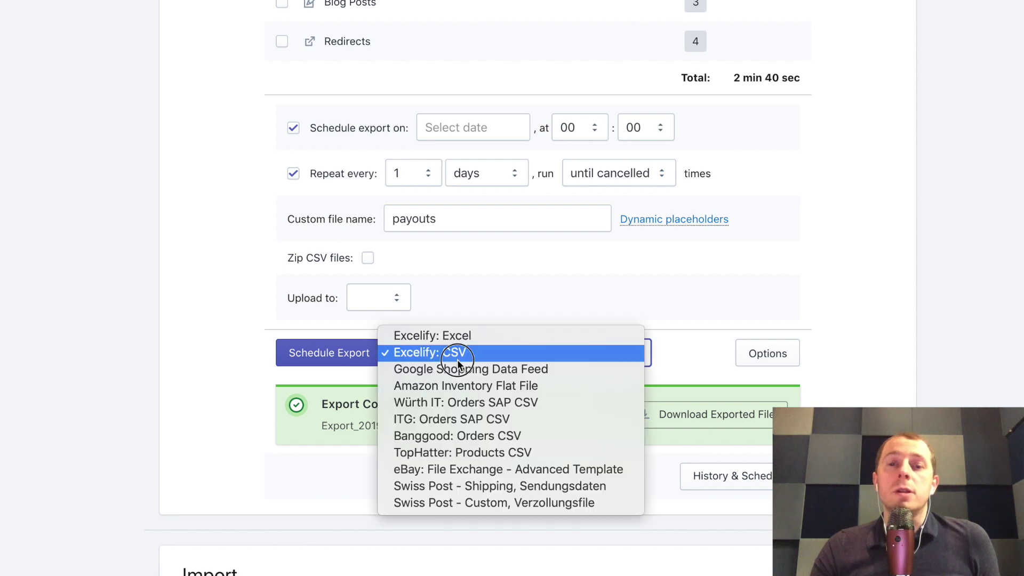
{"action": "left_click", "coordinate": [456, 352]}
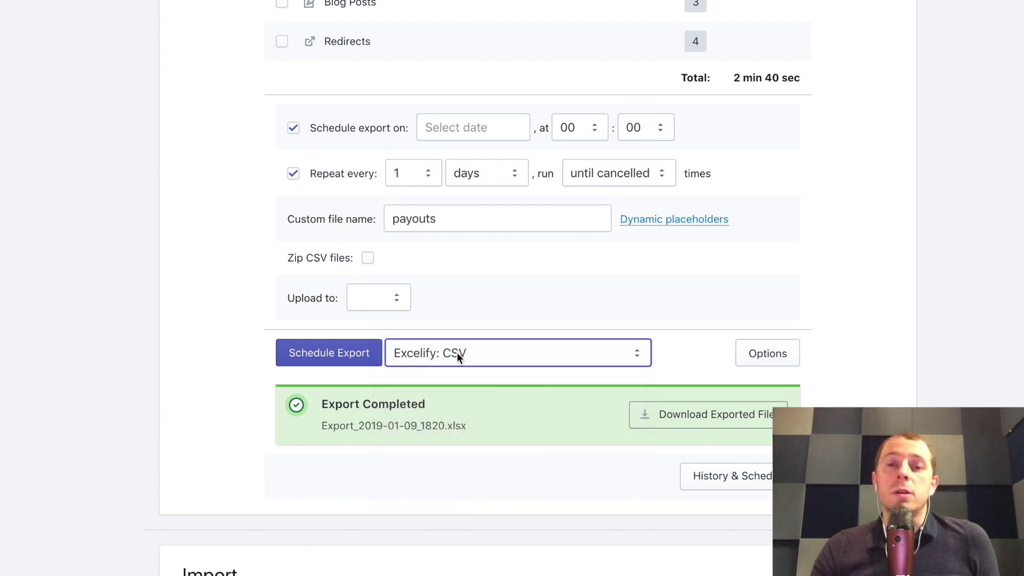
Step: Schedule the export and confirm 'Scheduled: 1' is shown
{"action": "left_click", "coordinate": [331, 354]}
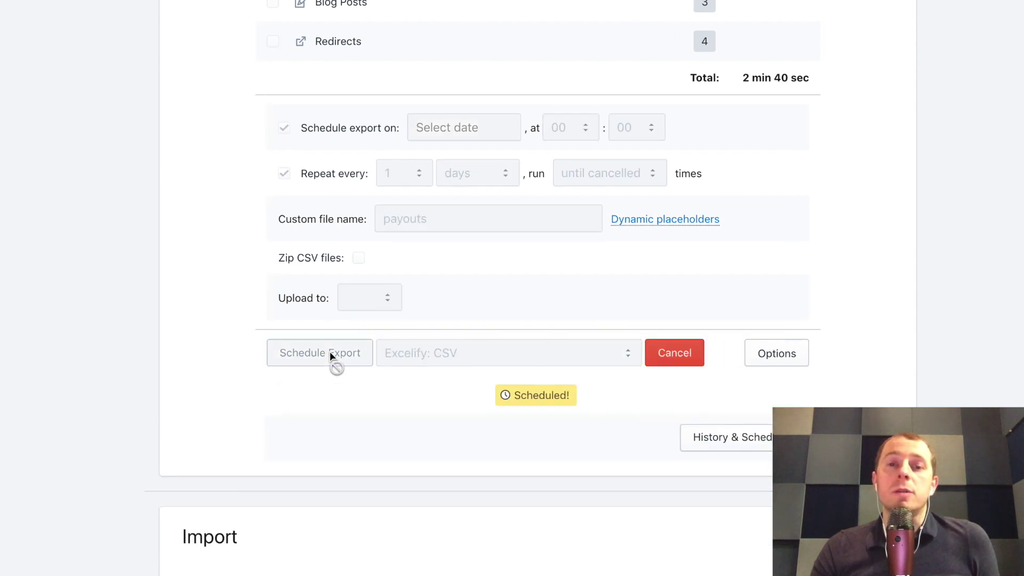
{"action": "scroll", "coordinate": [330, 355], "scroll_direction": "up", "scroll_amount": 3}
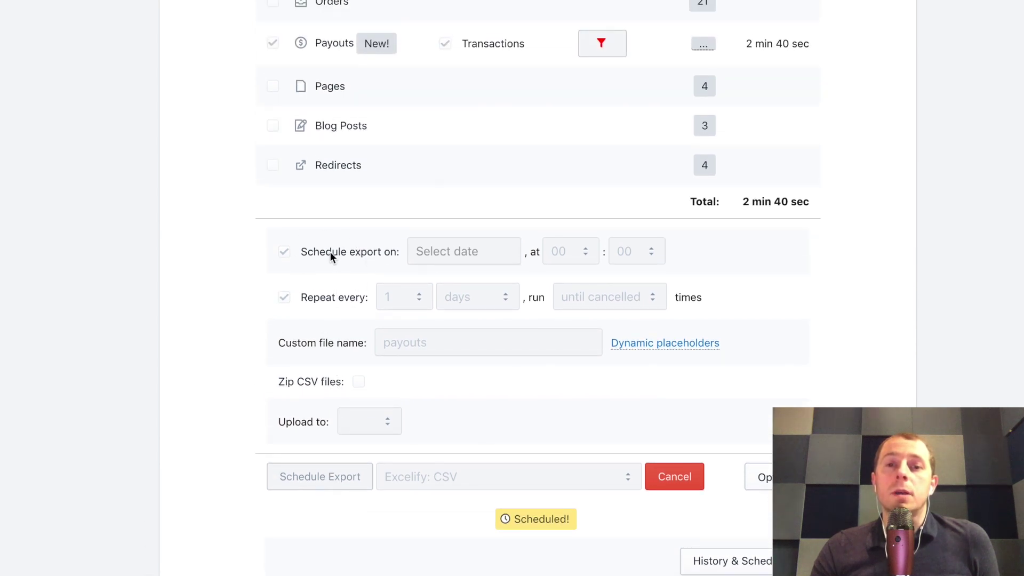
{"action": "scroll", "coordinate": [387, 275], "scroll_direction": "down", "scroll_amount": 3}
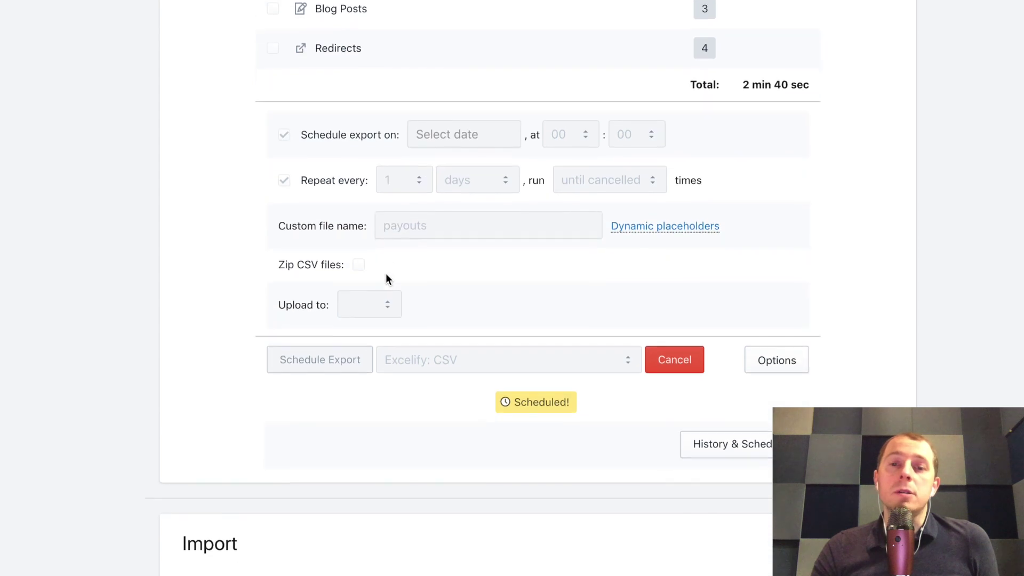
{"action": "scroll", "coordinate": [372, 352], "scroll_direction": "up", "scroll_amount": 1}
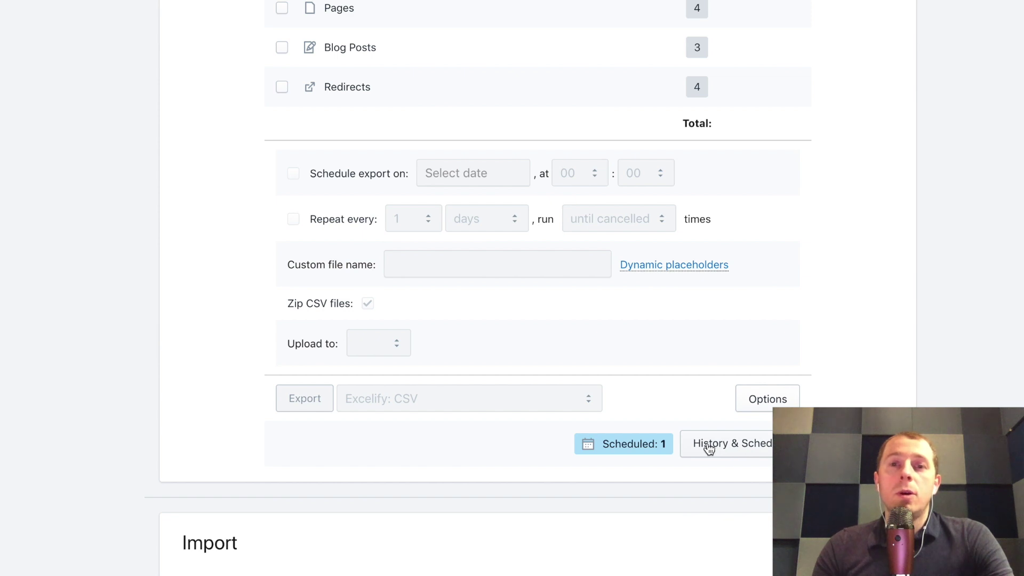
Step: Copy the payouts.csv link address from Excelify's History & Schedule list
{"action": "left_click", "coordinate": [708, 449]}
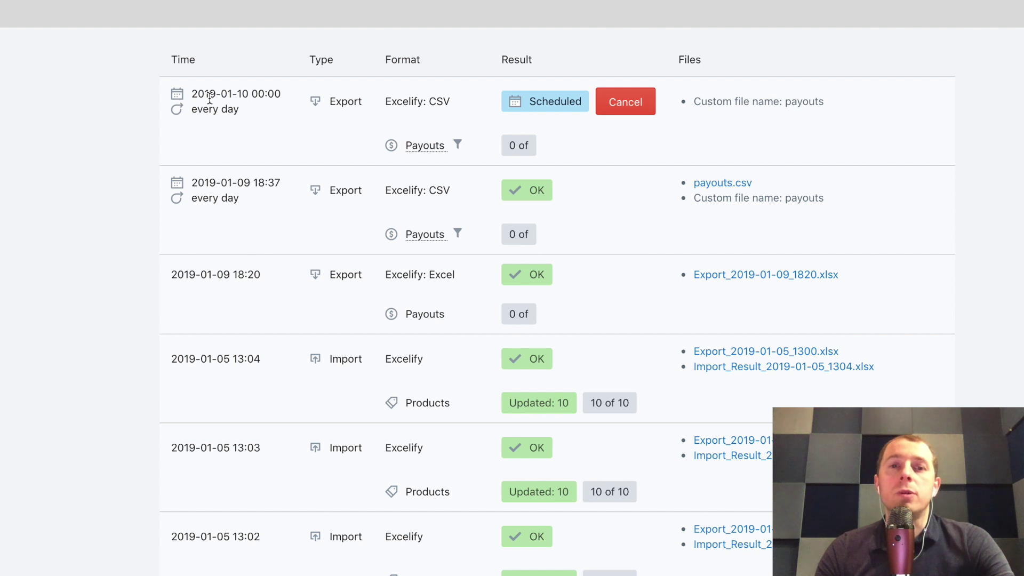
{"action": "left_click_drag", "start_coordinate": [198, 94], "coordinate": [292, 99]}
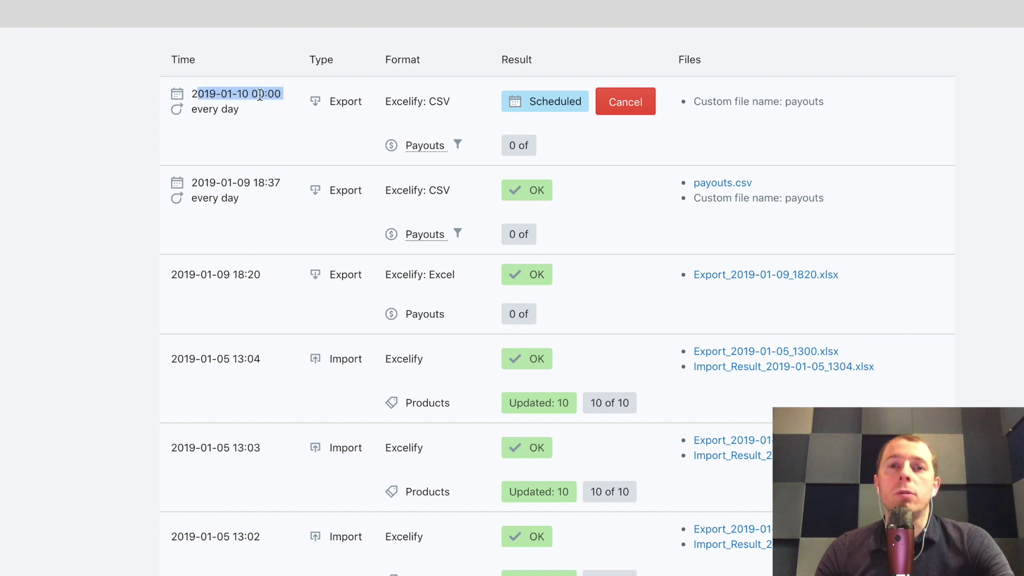
{"action": "left_click", "coordinate": [341, 171]}
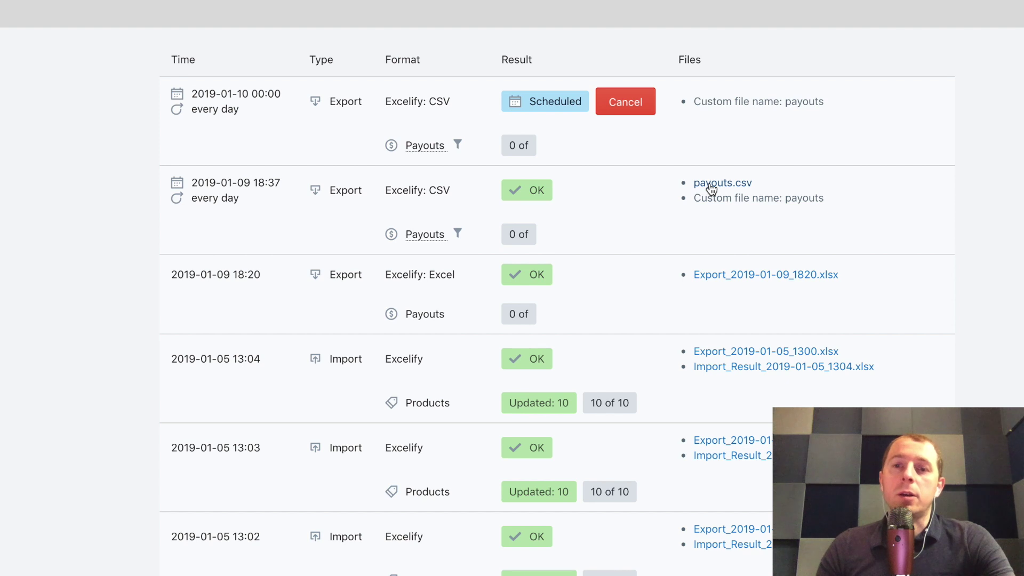
{"action": "right_click", "coordinate": [711, 184]}
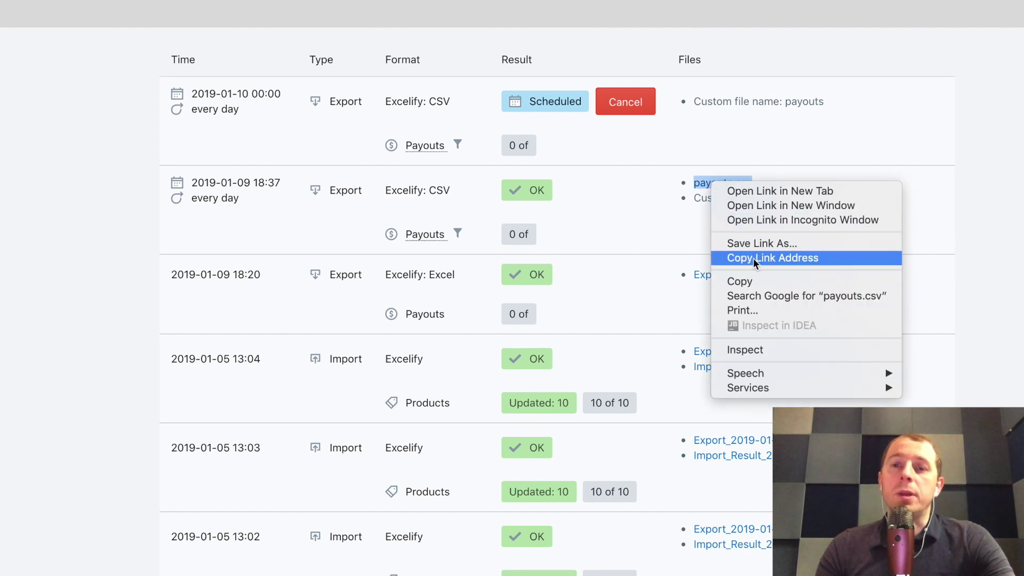
{"action": "left_click", "coordinate": [656, 251]}
Step: Create a spreadsheet titled Payouts and enter =IMPORTDATA(" plus the pasted payouts.csv link in A1
{"action": "left_click", "coordinate": [656, 251]}
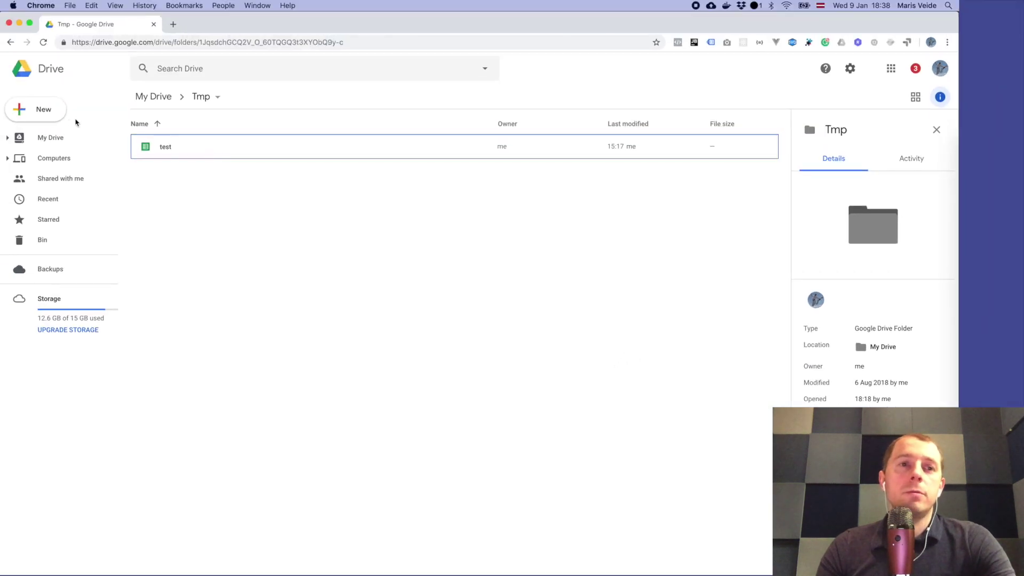
{"action": "left_click", "coordinate": [42, 110]}
{"action": "left_click", "coordinate": [93, 194]}
{"action": "left_click", "coordinate": [88, 64]}
{"action": "type", "text": "Pay"}
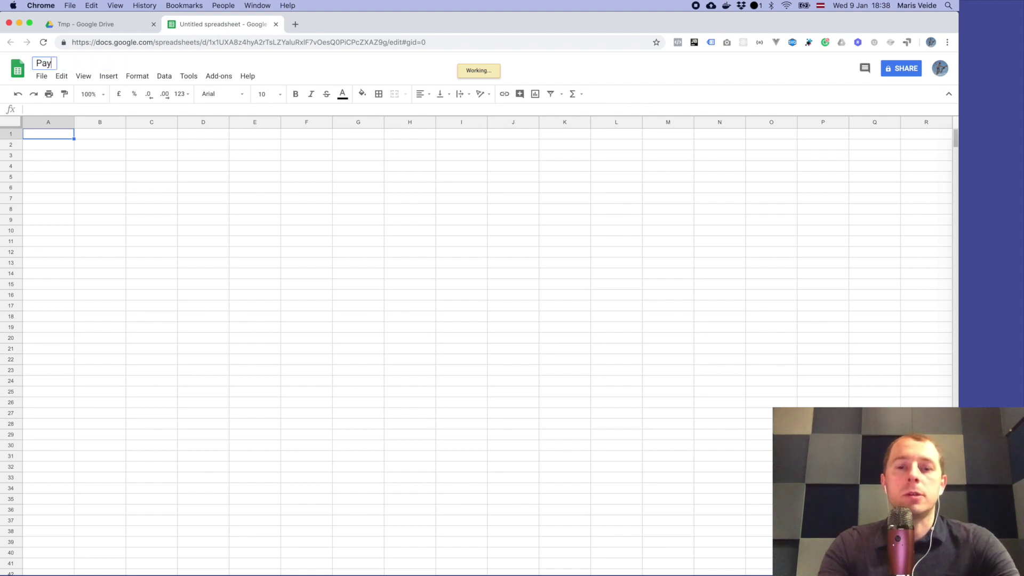
{"action": "type", "text": "outs"}
{"action": "key", "text": "Return"}
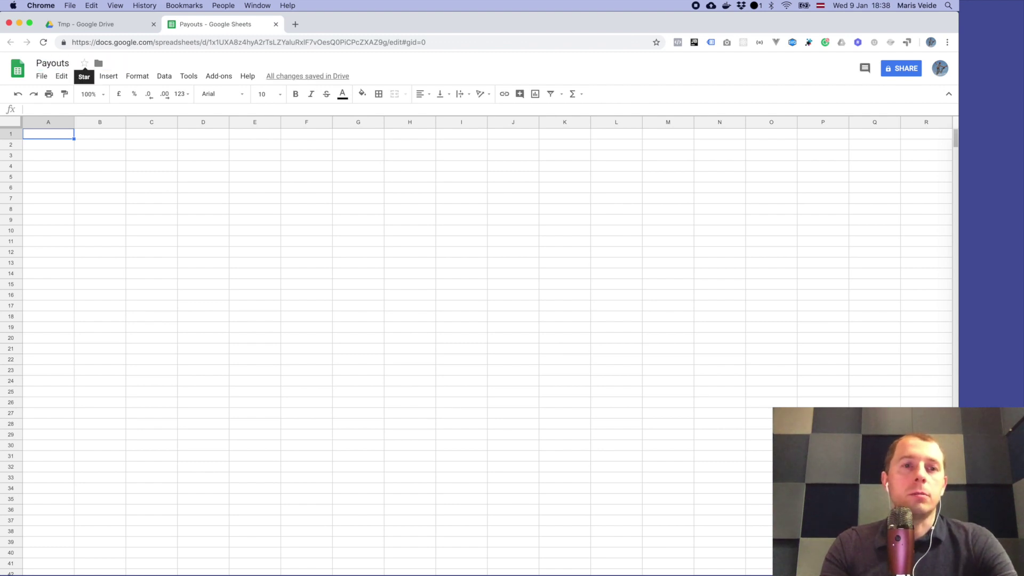
{"action": "type", "text": "="}
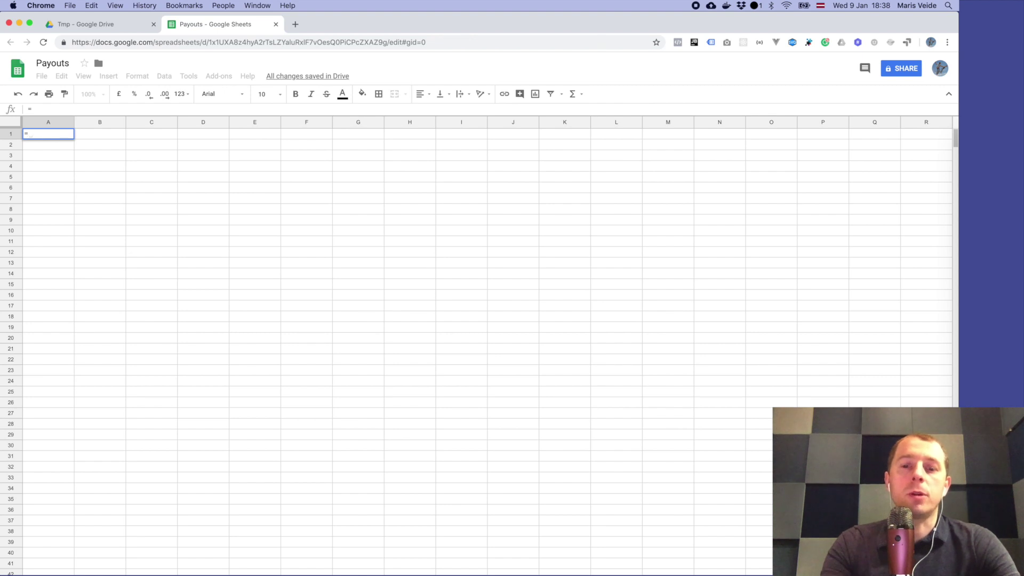
{"action": "type", "text": "IMPORTD"}
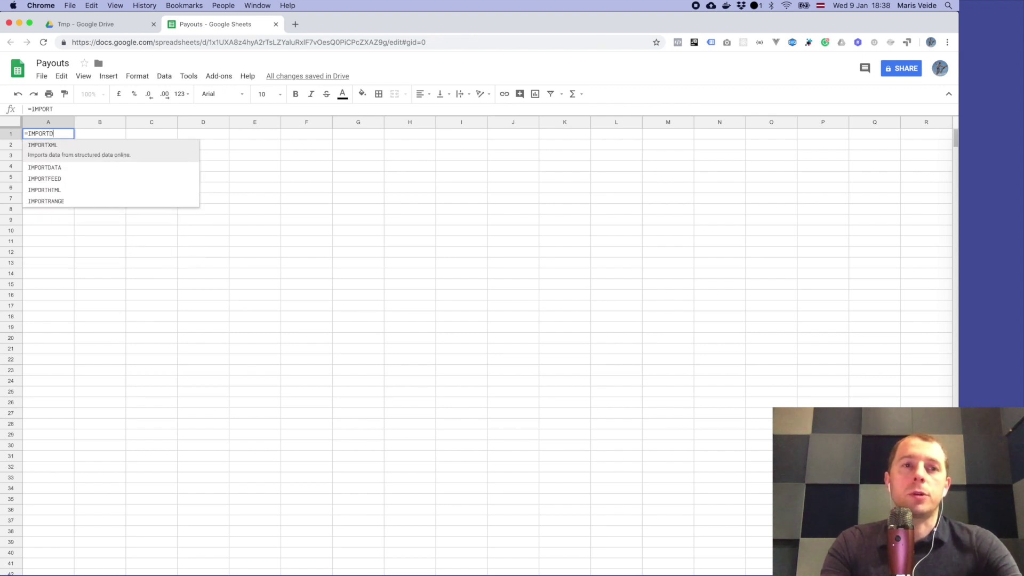
{"action": "type", "text": "ATA(\""}
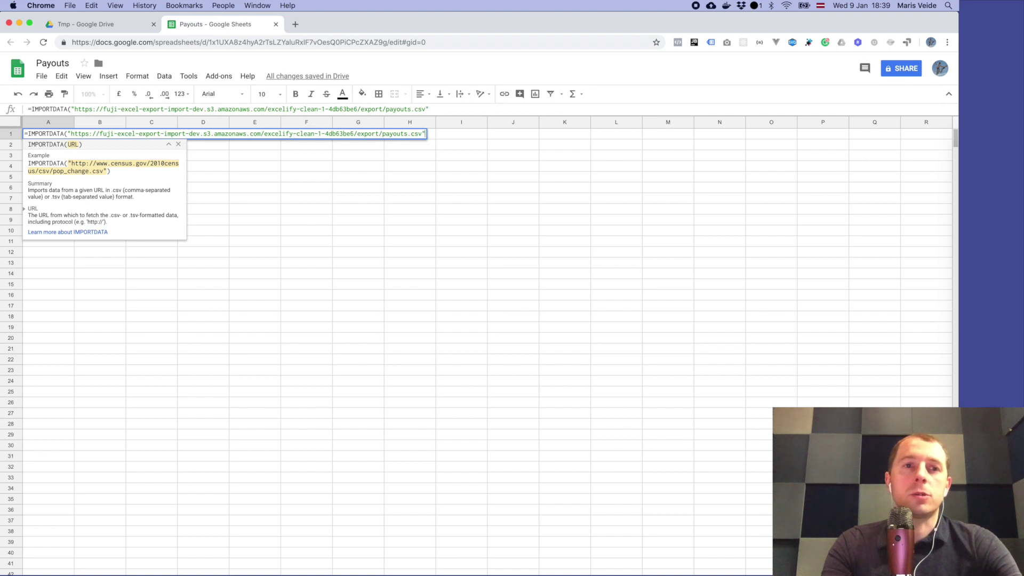
Step: Close the IMPORTDATA formula with ") and check the loaded values in A1, C7 and F7
{"action": "type", "text": ")"}
{"action": "key", "text": "Return"}
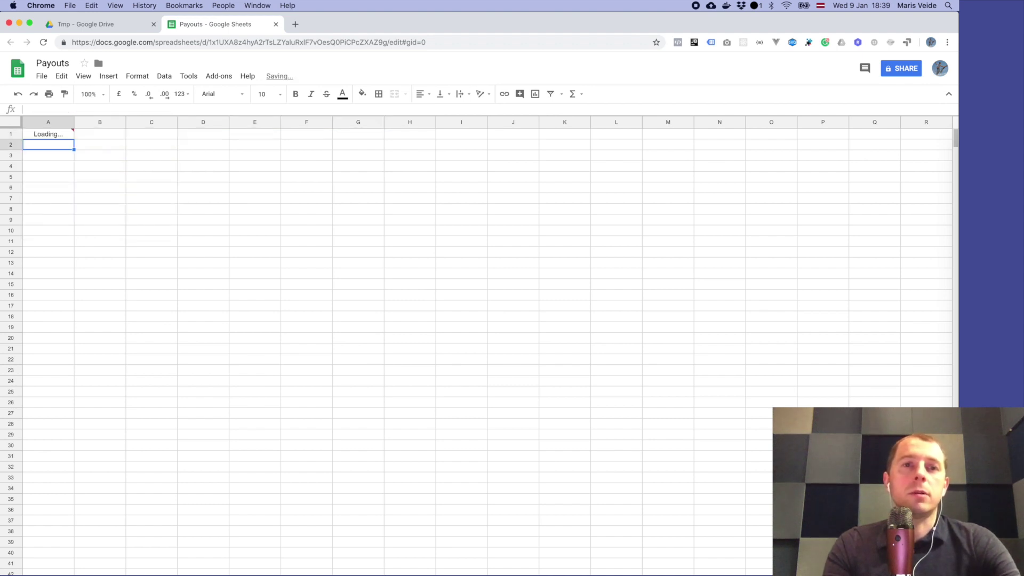
{"action": "left_click", "coordinate": [48, 134]}
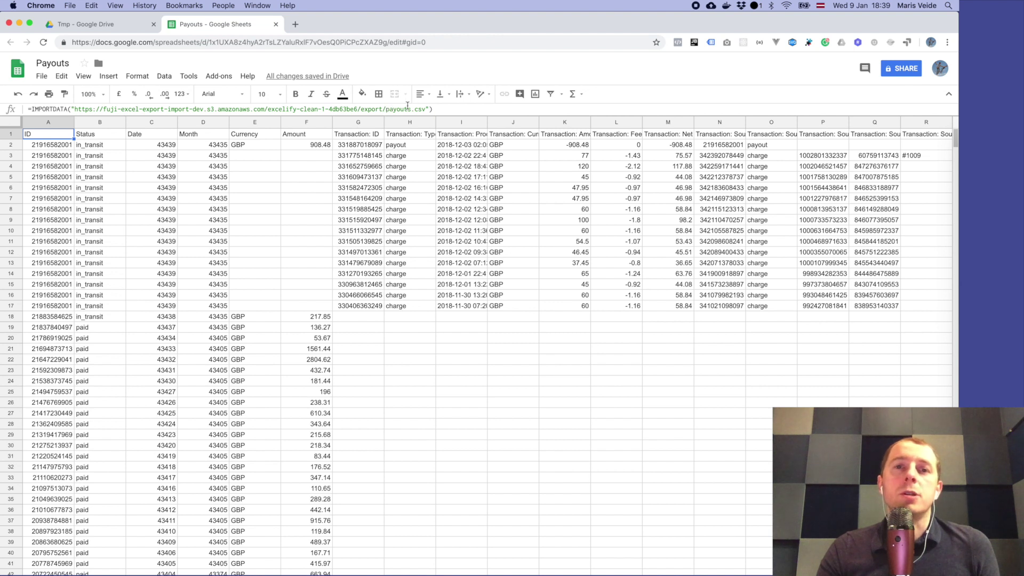
{"action": "left_click", "coordinate": [290, 198]}
{"action": "scroll", "coordinate": [259, 271], "scroll_direction": "down", "scroll_amount": 1}
{"action": "scroll", "coordinate": [258, 270], "scroll_direction": "up", "scroll_amount": 1}
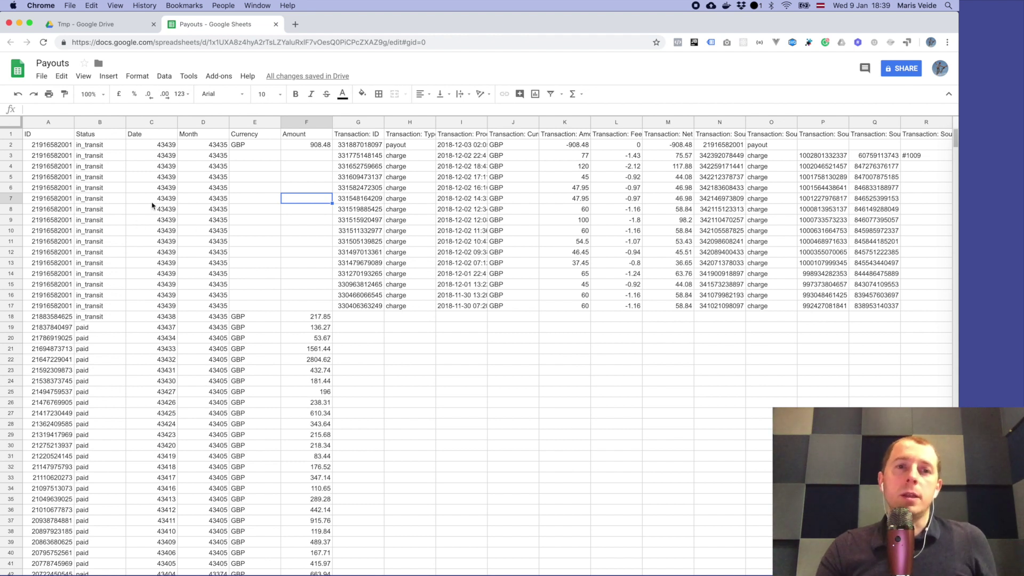
{"action": "left_click", "coordinate": [163, 196]}
{"action": "left_click", "coordinate": [70, 151]}
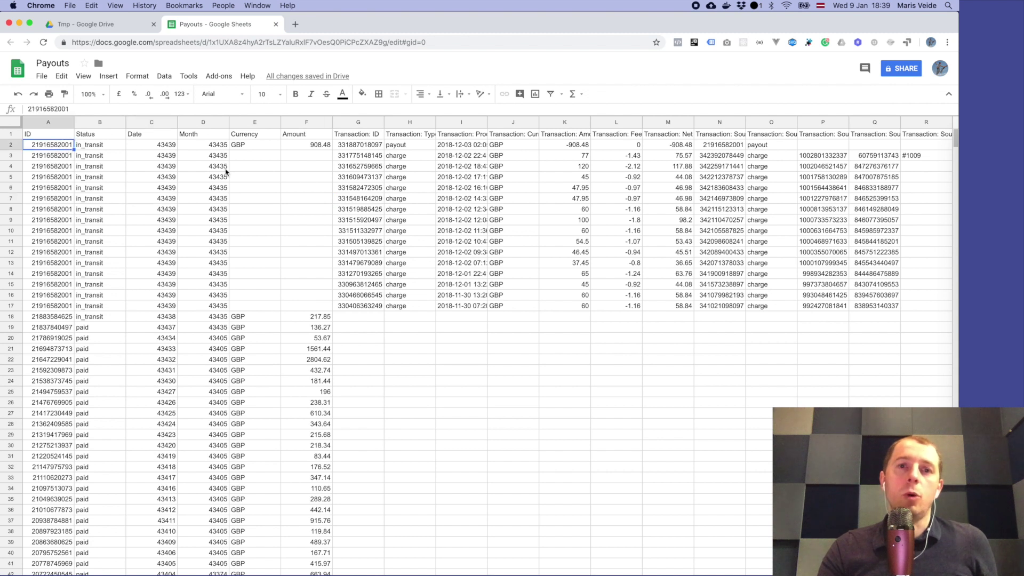
{"action": "scroll", "coordinate": [220, 300], "scroll_direction": "down", "scroll_amount": 5}
{"action": "scroll", "coordinate": [220, 299], "scroll_direction": "down", "scroll_amount": 3}
{"action": "scroll", "coordinate": [220, 299], "scroll_direction": "up", "scroll_amount": 10}
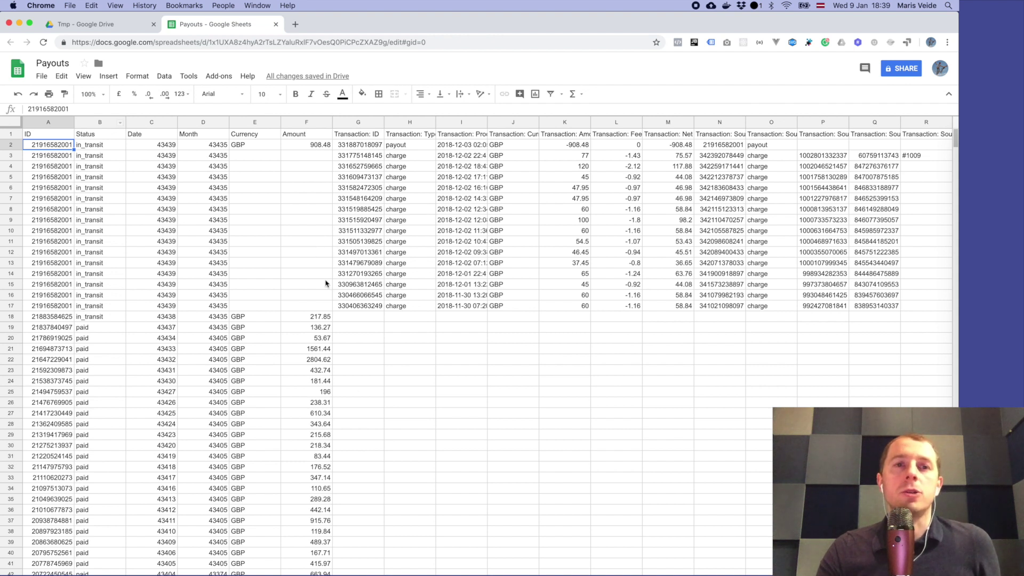
Step: Freeze the first row of the Payouts sheet as a header
{"action": "left_click", "coordinate": [83, 76]}
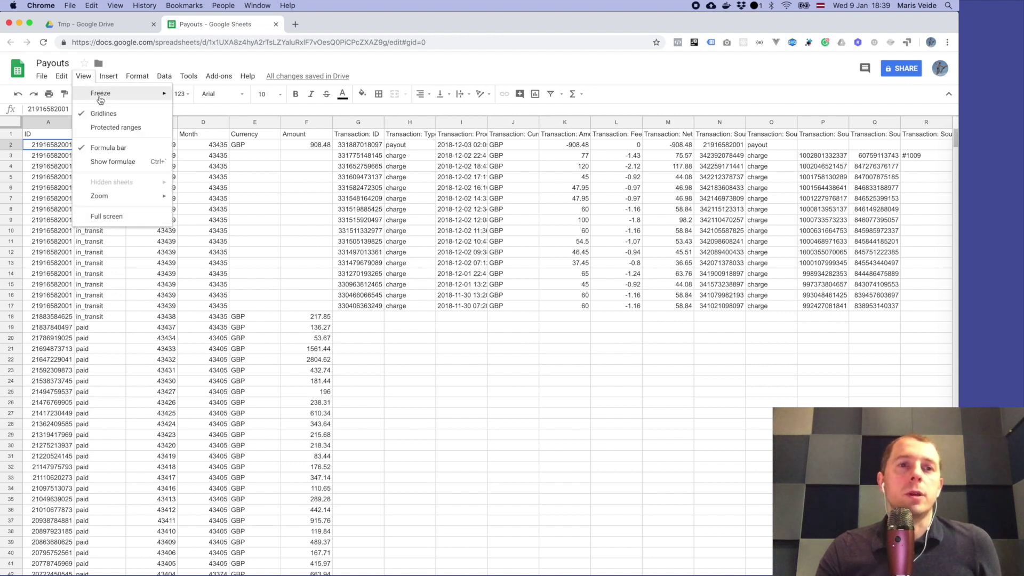
{"action": "mouse_move", "coordinate": [101, 94]}
{"action": "left_click", "coordinate": [199, 110]}
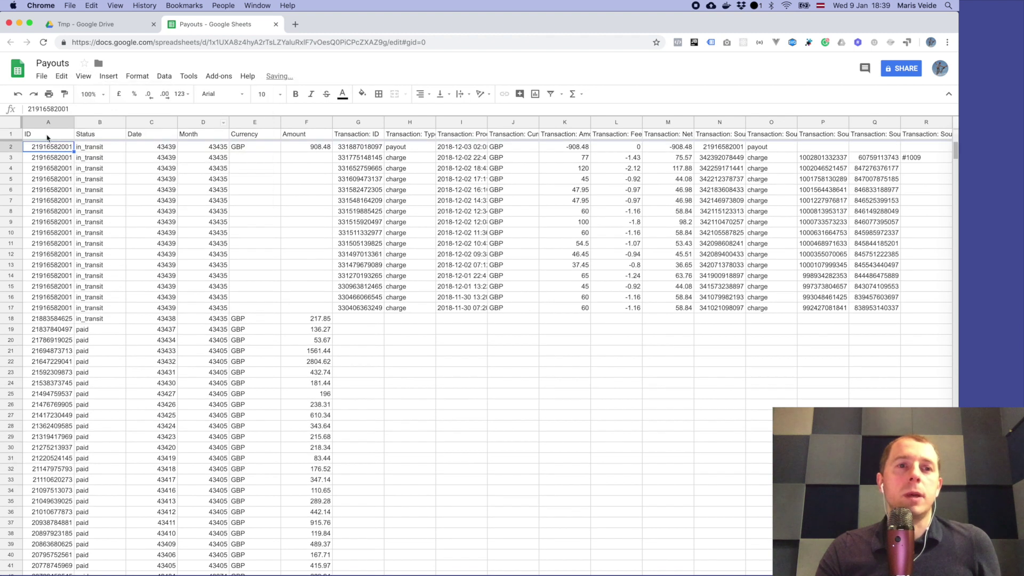
Step: Make the row 1 column titles bold
{"action": "left_click", "coordinate": [46, 136]}
{"action": "key", "text": "shift+space"}
{"action": "key", "text": "super+b"}
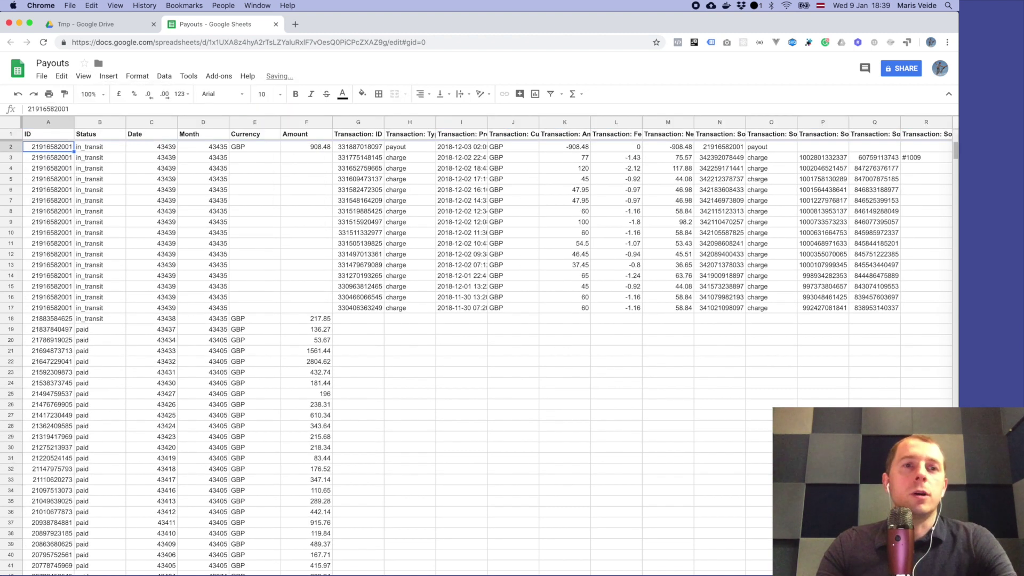
Step: Check the Date and Month serial values like 43439, then select the Date column C
{"action": "key", "text": "Down"}
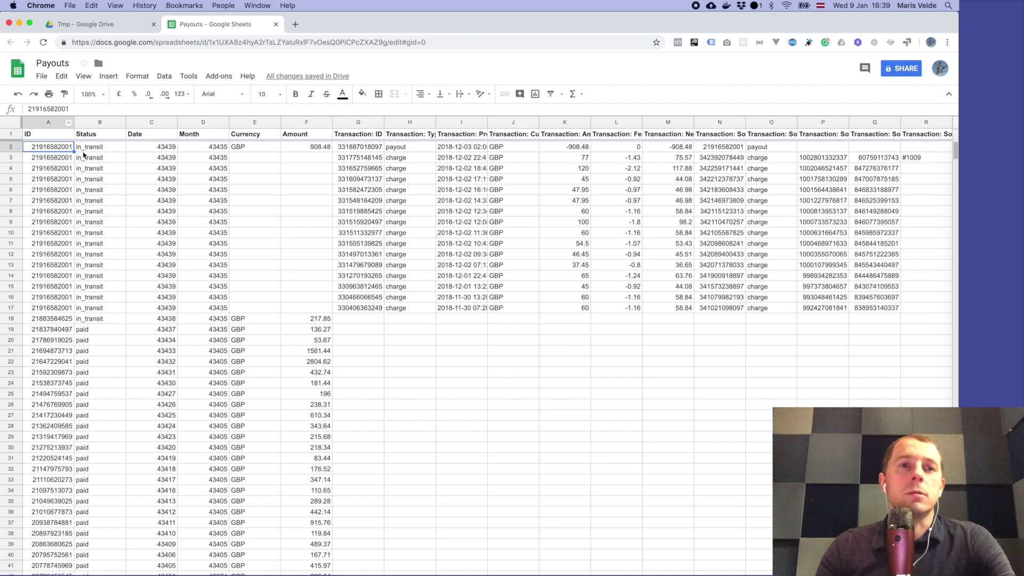
{"action": "key", "text": "Right"}
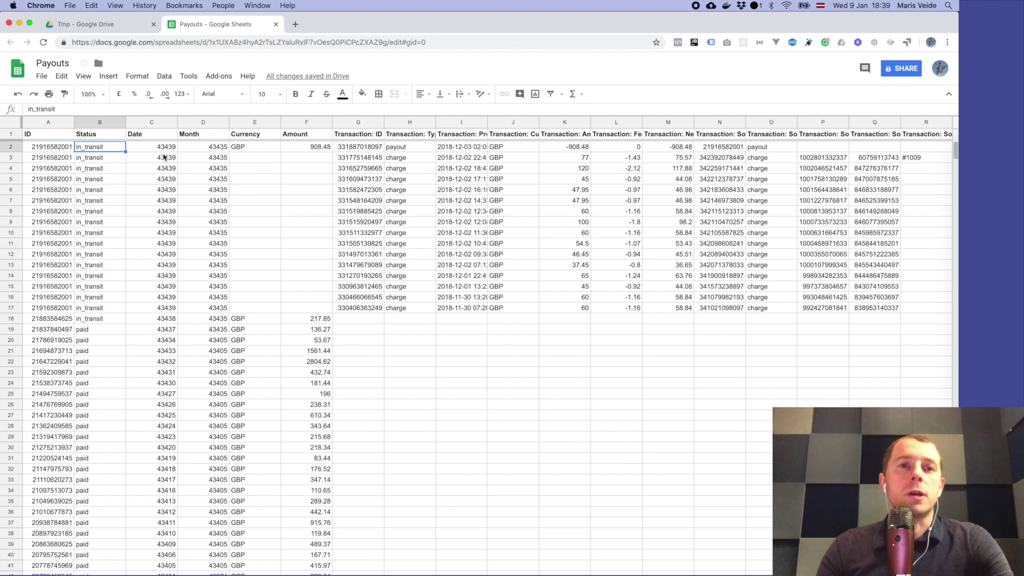
{"action": "left_click", "coordinate": [163, 150]}
{"action": "left_click", "coordinate": [211, 150]}
{"action": "left_click", "coordinate": [174, 161]}
{"action": "left_click", "coordinate": [161, 201]}
{"action": "left_click", "coordinate": [156, 122]}
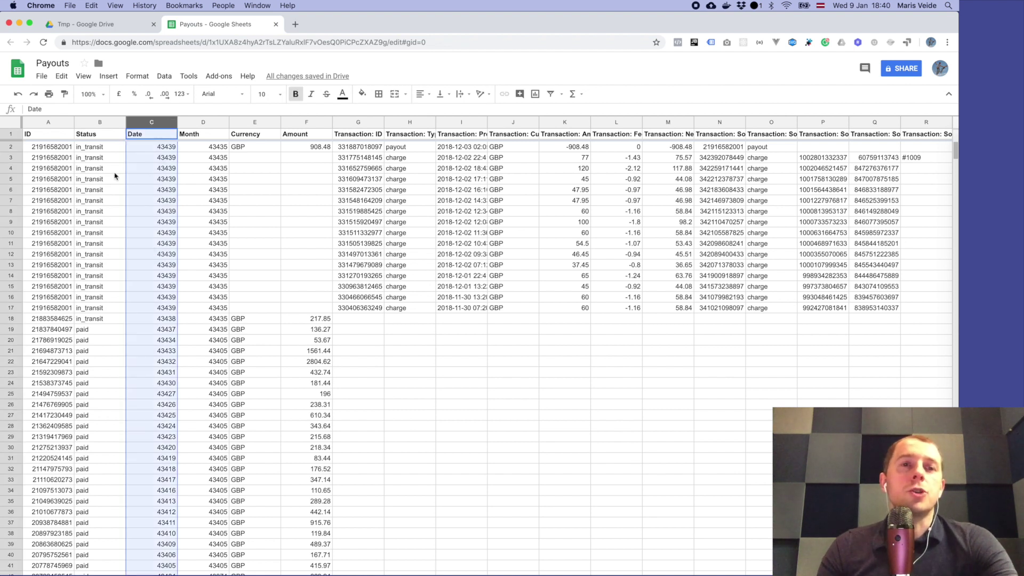
Step: Apply the Date number format to column C so values read like 05/12/2018
{"action": "left_click", "coordinate": [138, 76]}
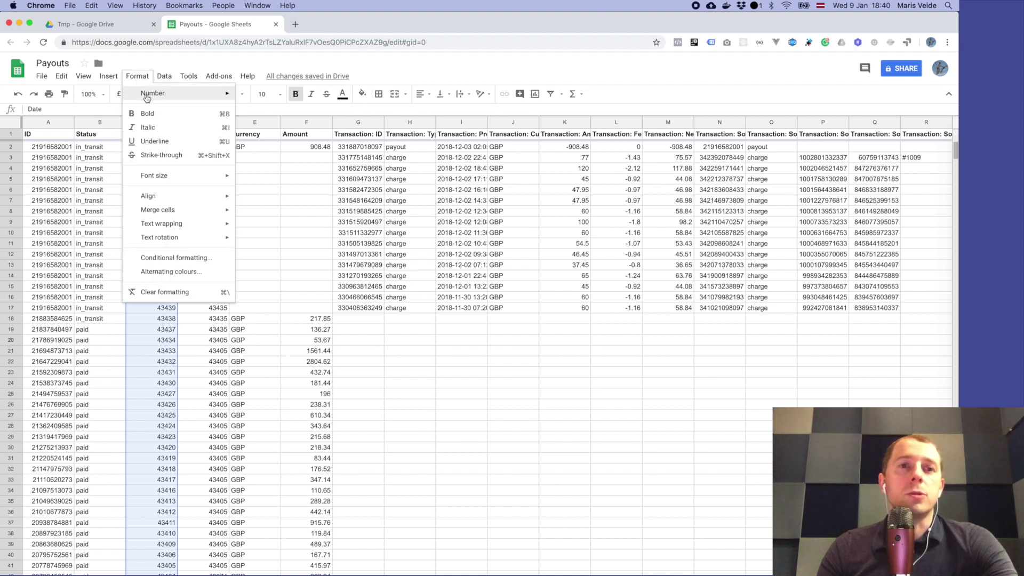
{"action": "mouse_move", "coordinate": [150, 96]}
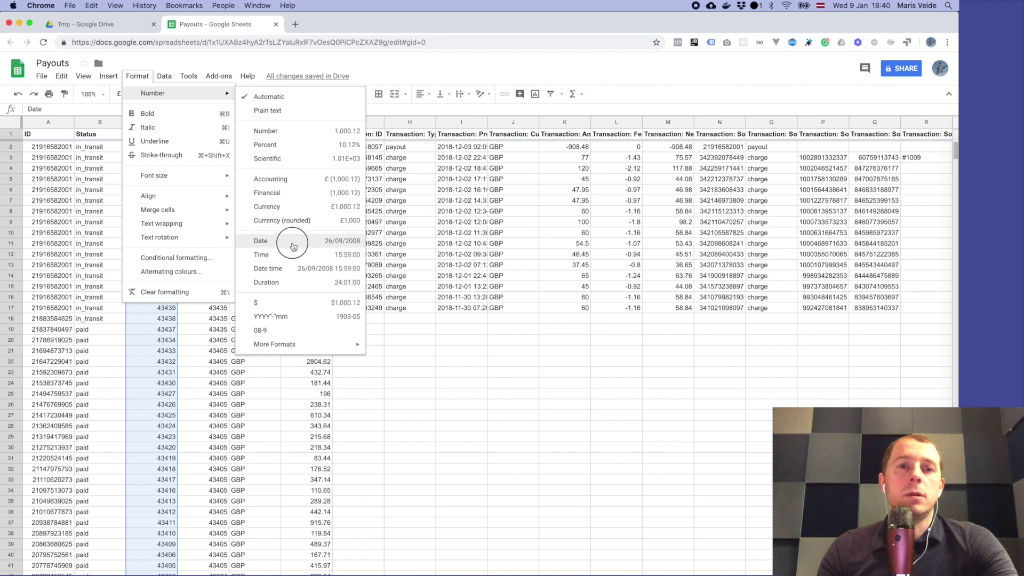
{"action": "left_click", "coordinate": [264, 241]}
{"action": "left_click", "coordinate": [153, 181]}
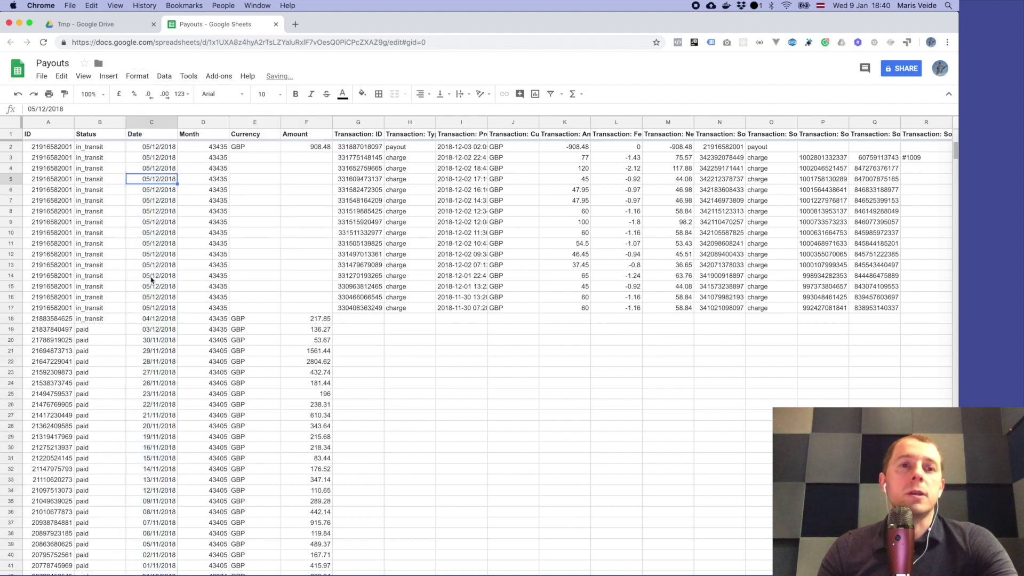
{"action": "left_click", "coordinate": [156, 149]}
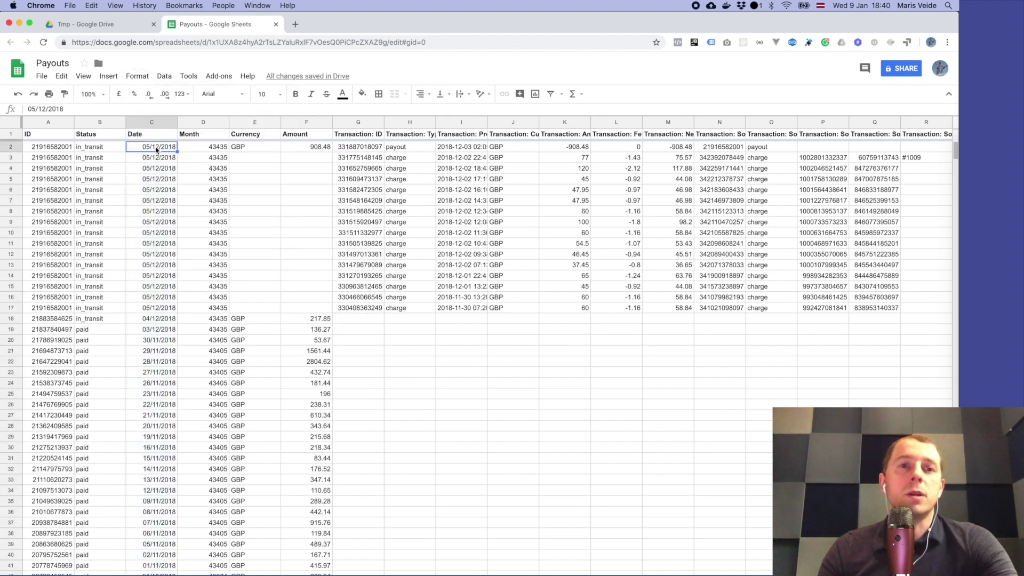
Step: Give the Month column a custom Year (1930)-Month (08) date format, e.g. 2018-12
{"action": "left_click", "coordinate": [203, 122]}
{"action": "left_click", "coordinate": [136, 77]}
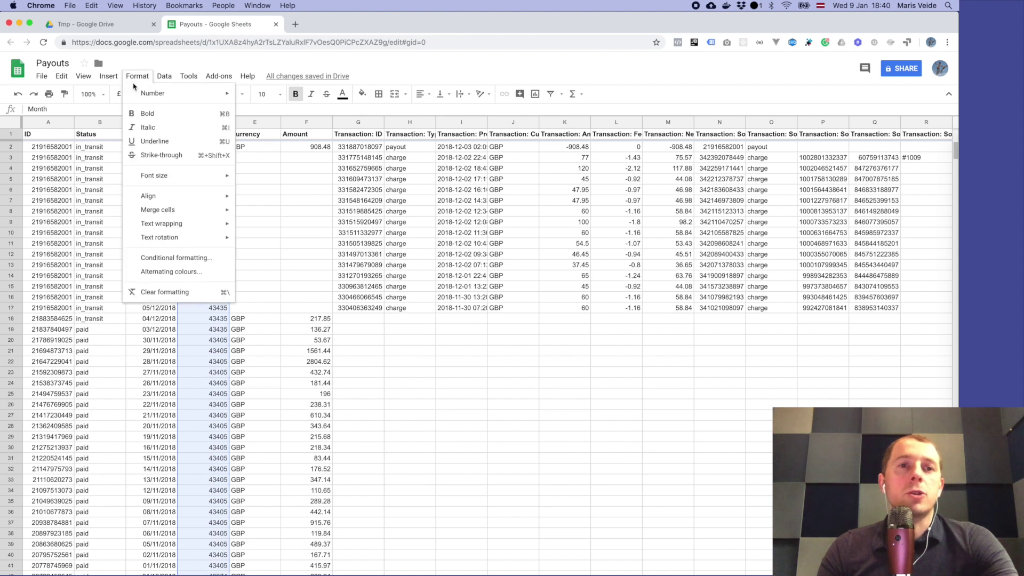
{"action": "mouse_move", "coordinate": [139, 94]}
{"action": "mouse_move", "coordinate": [283, 343]}
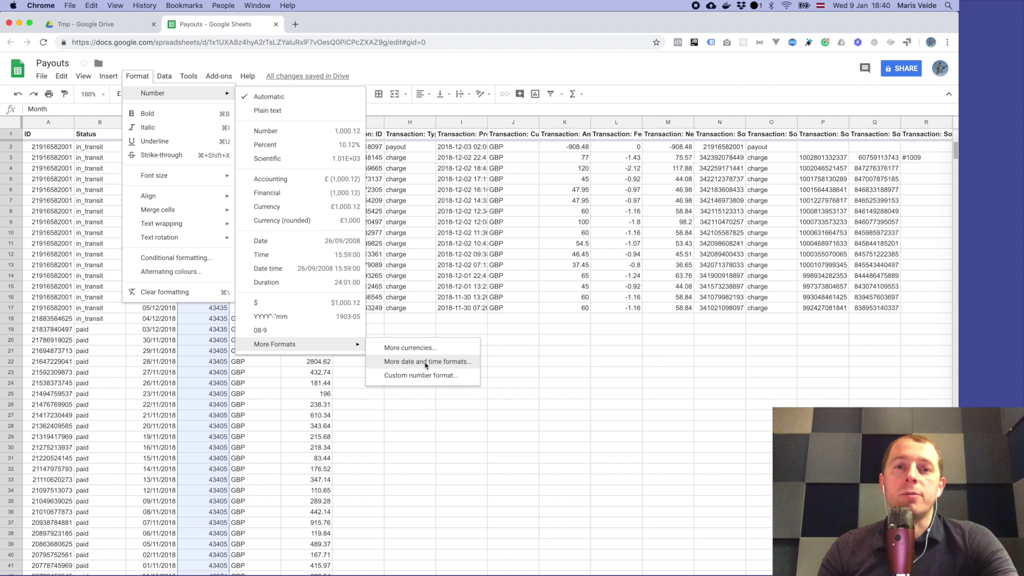
{"action": "left_click", "coordinate": [425, 362]}
{"action": "left_click", "coordinate": [406, 241]}
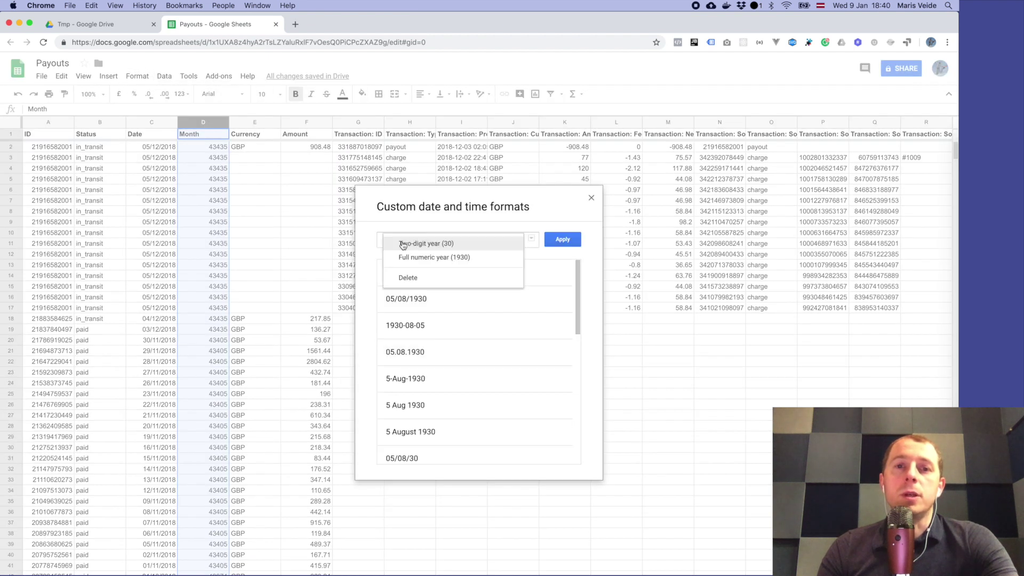
{"action": "left_click", "coordinate": [417, 257]}
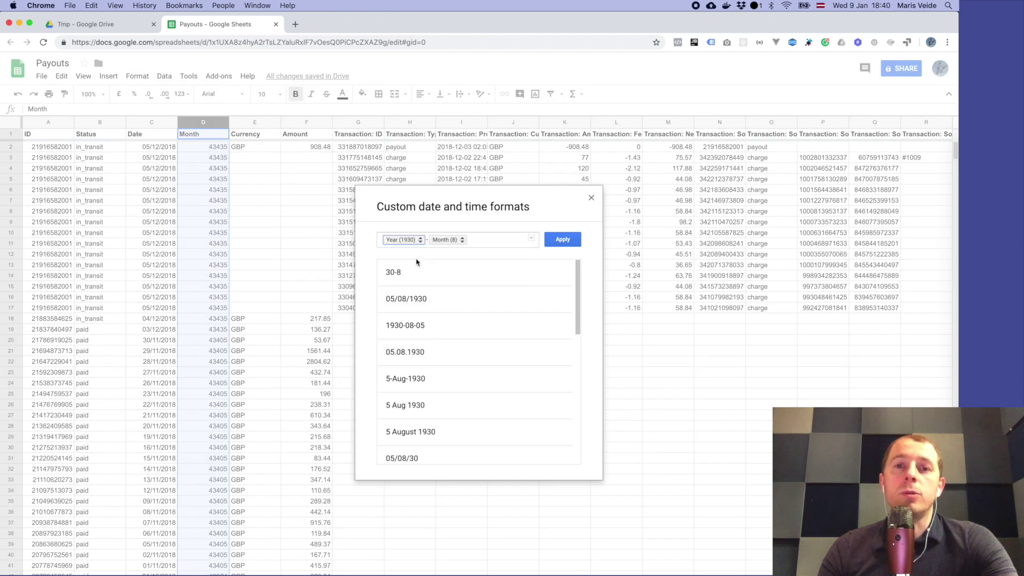
{"action": "left_click", "coordinate": [443, 241]}
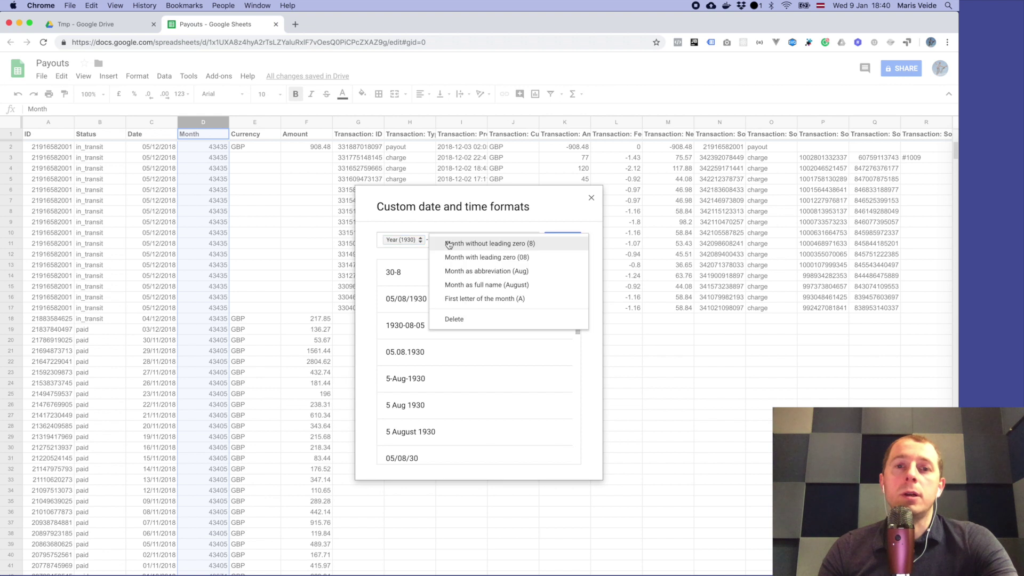
{"action": "left_click", "coordinate": [470, 259]}
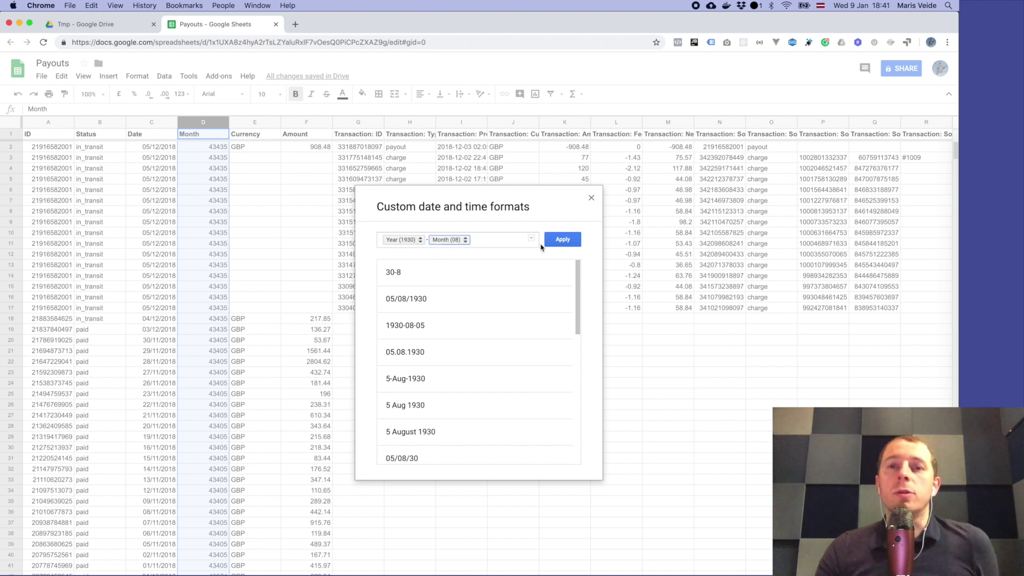
{"action": "left_click", "coordinate": [563, 242]}
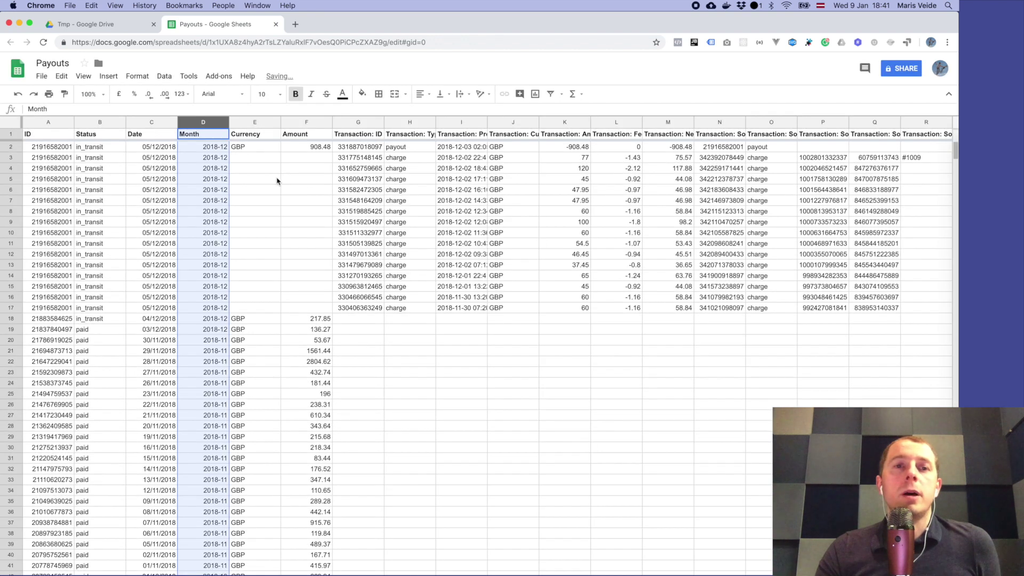
{"action": "left_click", "coordinate": [211, 169]}
{"action": "left_click", "coordinate": [212, 148]}
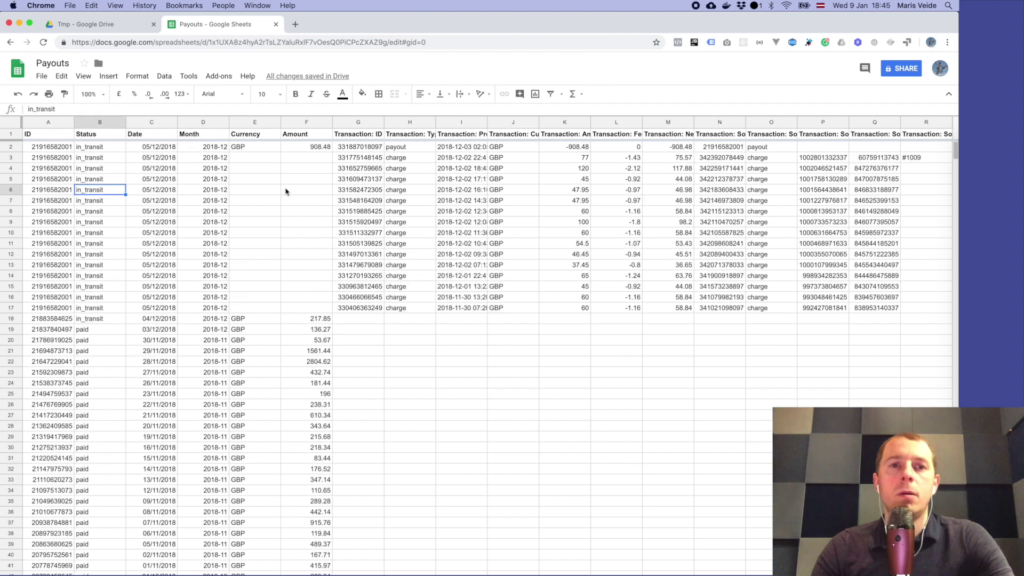
Step: Select the whole sheet and auto-fit every column width to its contents
{"action": "left_click", "coordinate": [309, 192]}
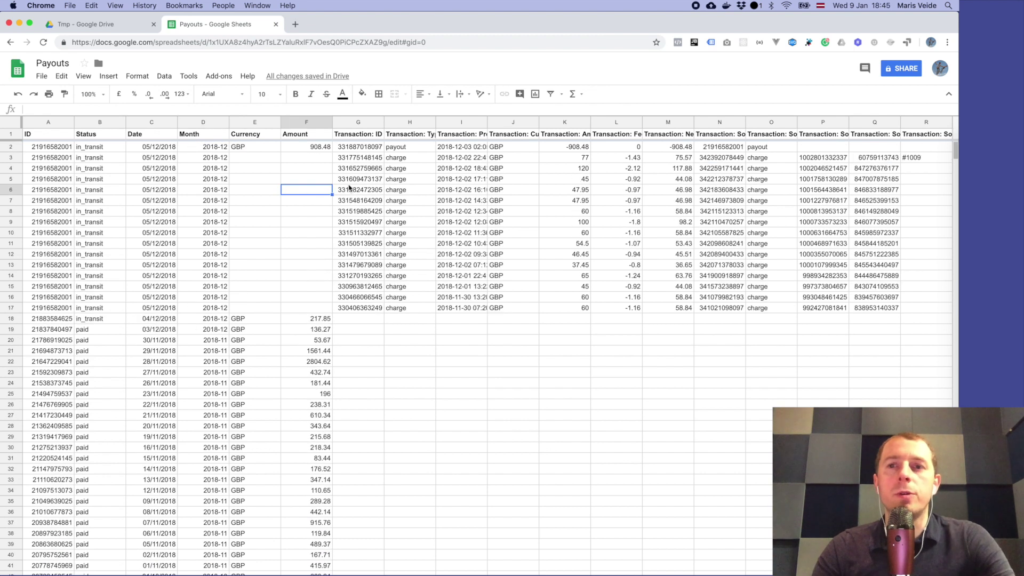
{"action": "key", "text": "super+a"}
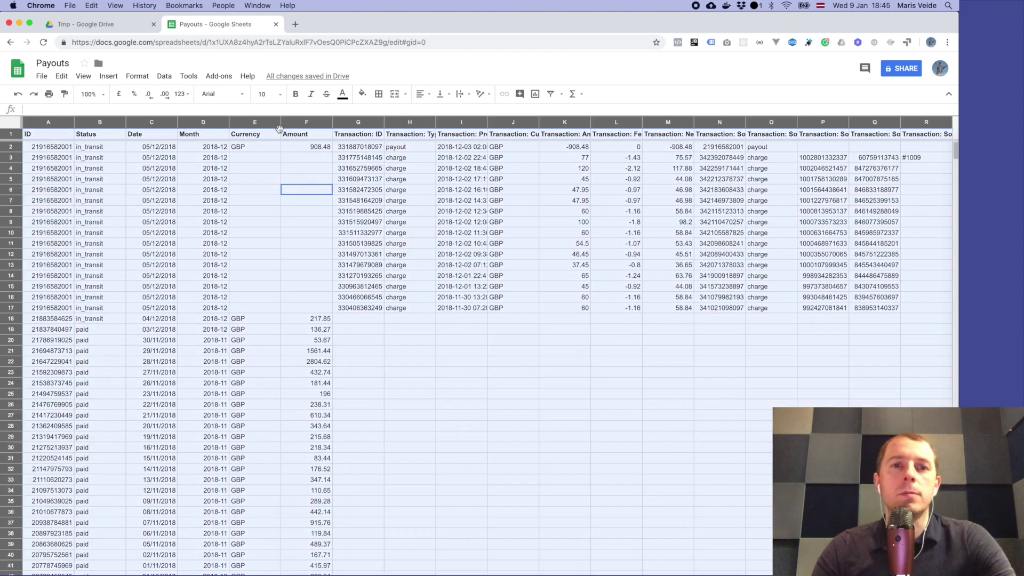
{"action": "double_click", "coordinate": [279, 121]}
{"action": "left_click", "coordinate": [290, 159]}
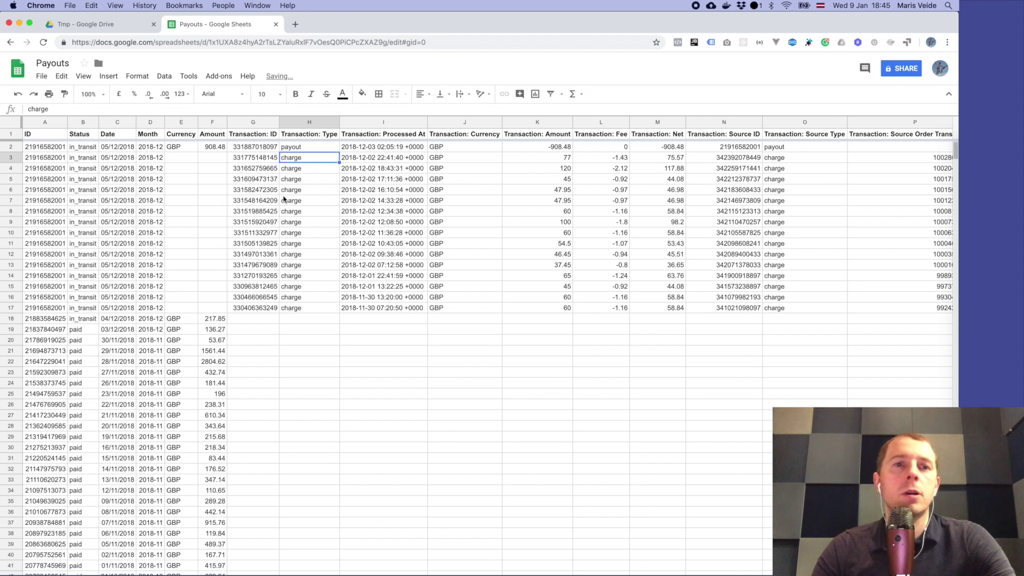
Step: Select payout summary columns A–F, then transaction columns G–K, to review them
{"action": "left_click_drag", "start_coordinate": [47, 122], "coordinate": [212, 124]}
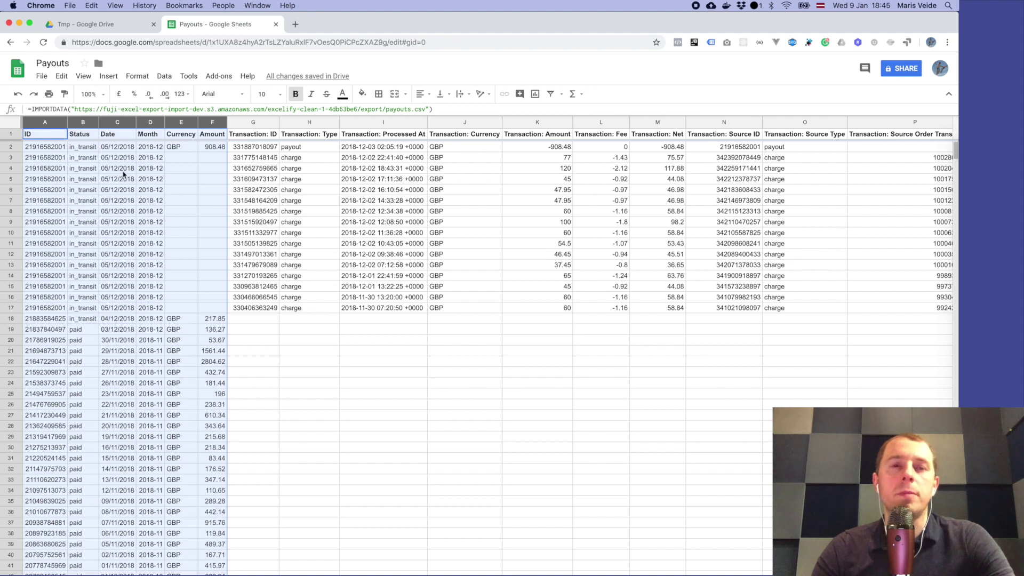
{"action": "left_click", "coordinate": [184, 158]}
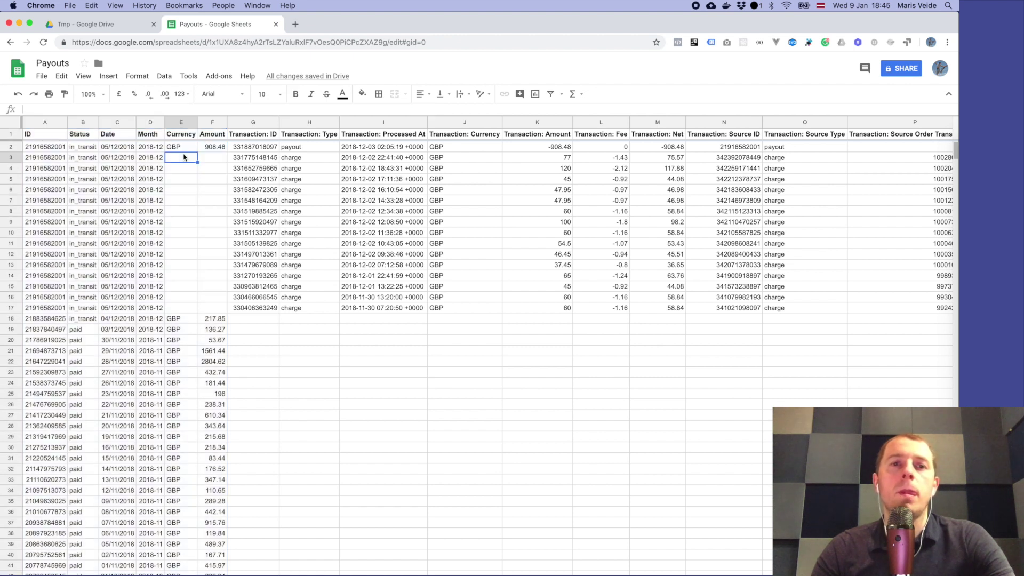
{"action": "left_click_drag", "start_coordinate": [258, 125], "coordinate": [572, 145]}
{"action": "scroll", "coordinate": [554, 162], "scroll_direction": "right", "scroll_amount": 10}
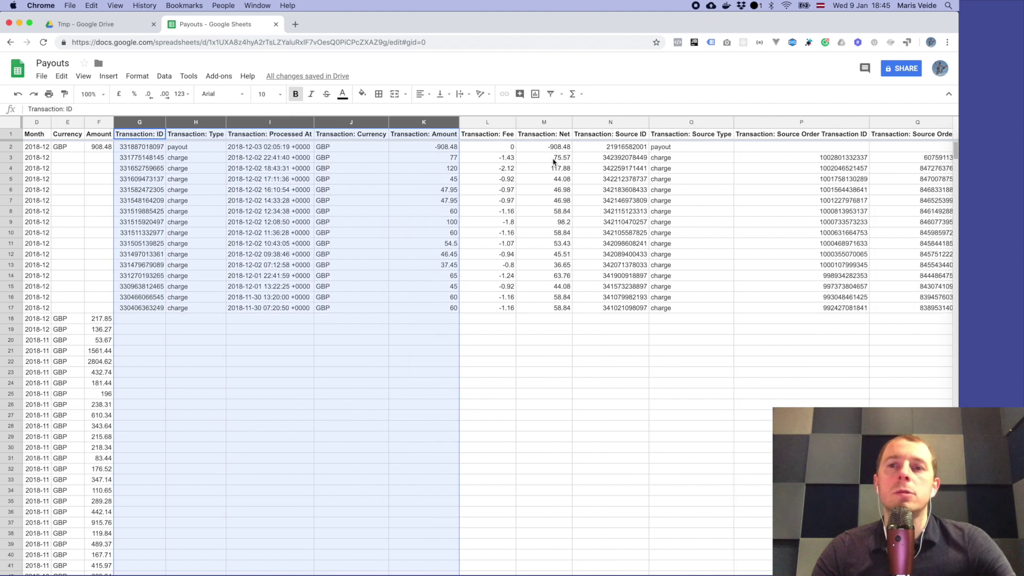
{"action": "scroll", "coordinate": [553, 161], "scroll_direction": "left", "scroll_amount": 8}
{"action": "scroll", "coordinate": [553, 161], "scroll_direction": "left", "scroll_amount": 2}
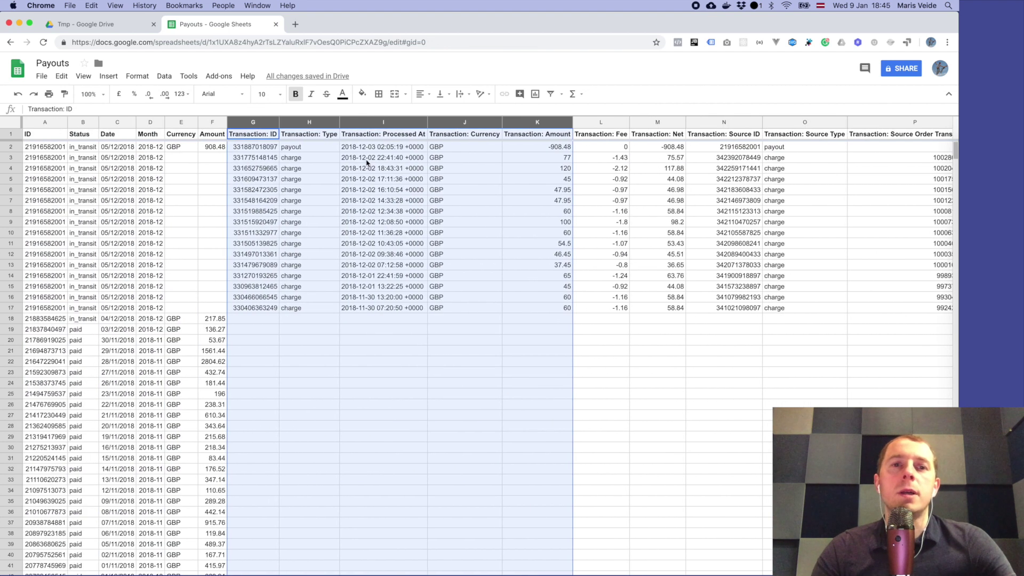
{"action": "left_click", "coordinate": [368, 160]}
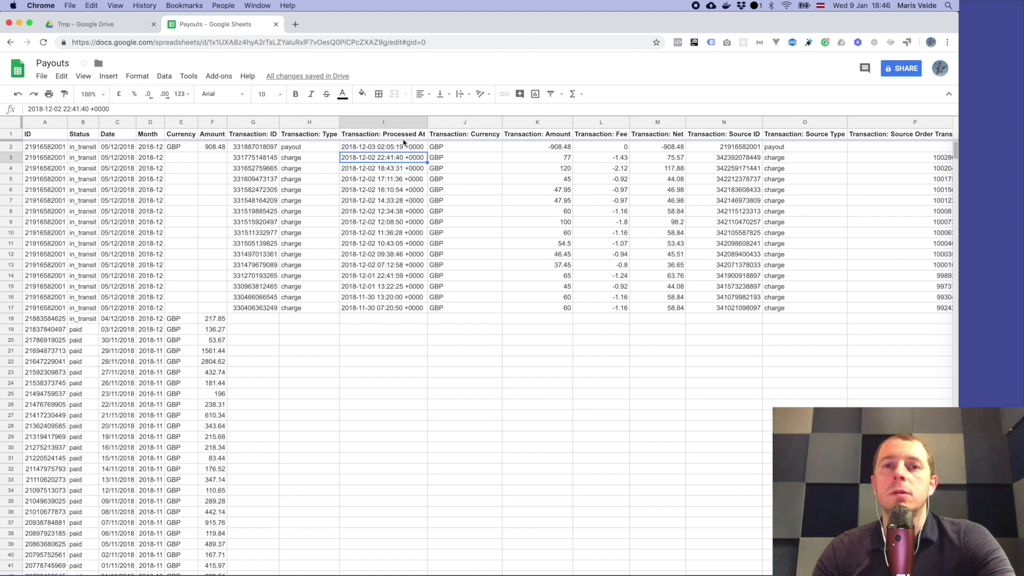
{"action": "left_click_drag", "start_coordinate": [403, 147], "coordinate": [391, 256]}
{"action": "left_click", "coordinate": [392, 250]}
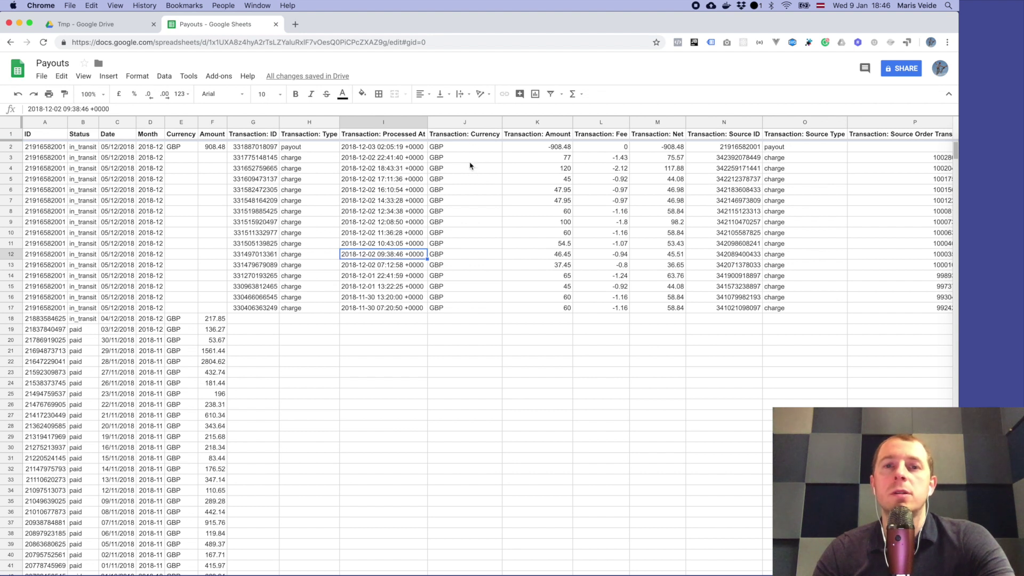
{"action": "left_click_drag", "start_coordinate": [553, 139], "coordinate": [551, 176]}
{"action": "left_click", "coordinate": [552, 179]}
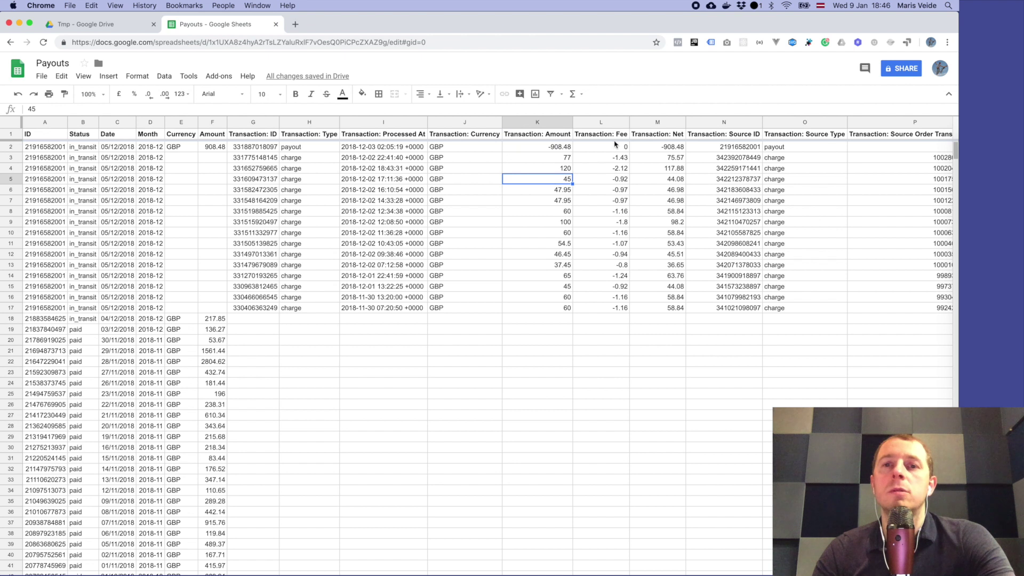
{"action": "left_click", "coordinate": [617, 182]}
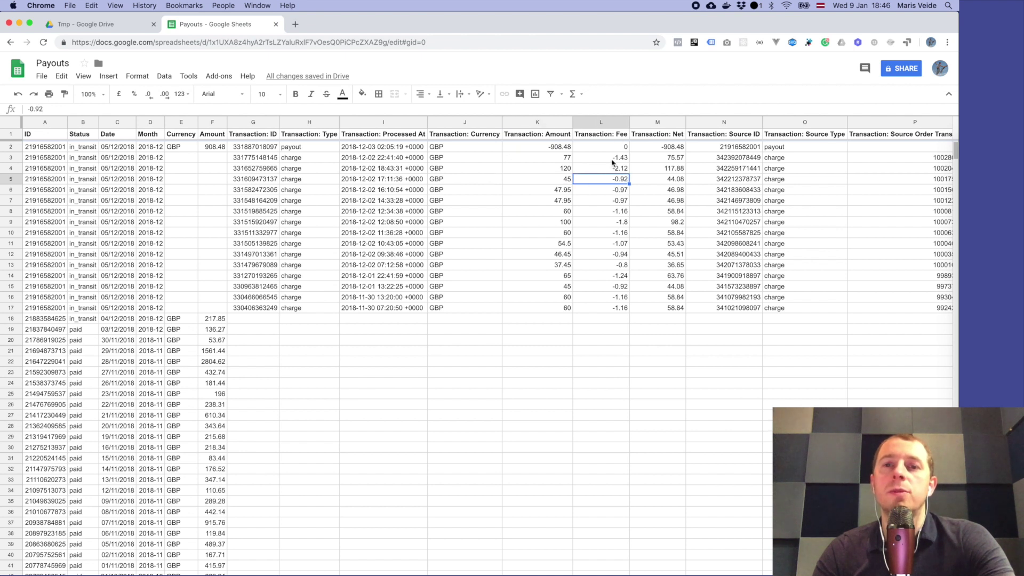
{"action": "left_click_drag", "start_coordinate": [665, 147], "coordinate": [666, 212]}
{"action": "left_click", "coordinate": [666, 212]}
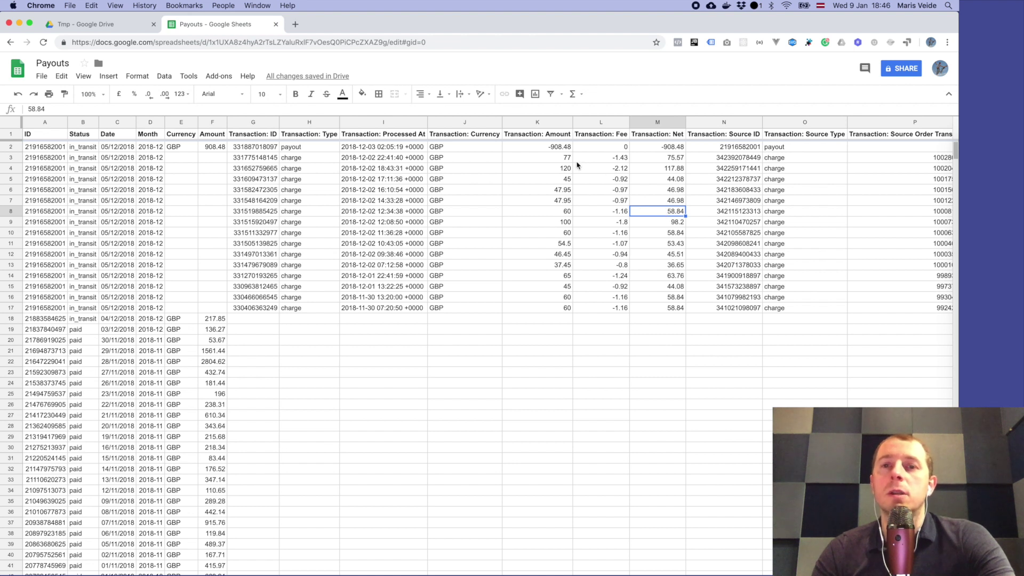
{"action": "left_click_drag", "start_coordinate": [566, 159], "coordinate": [614, 161]}
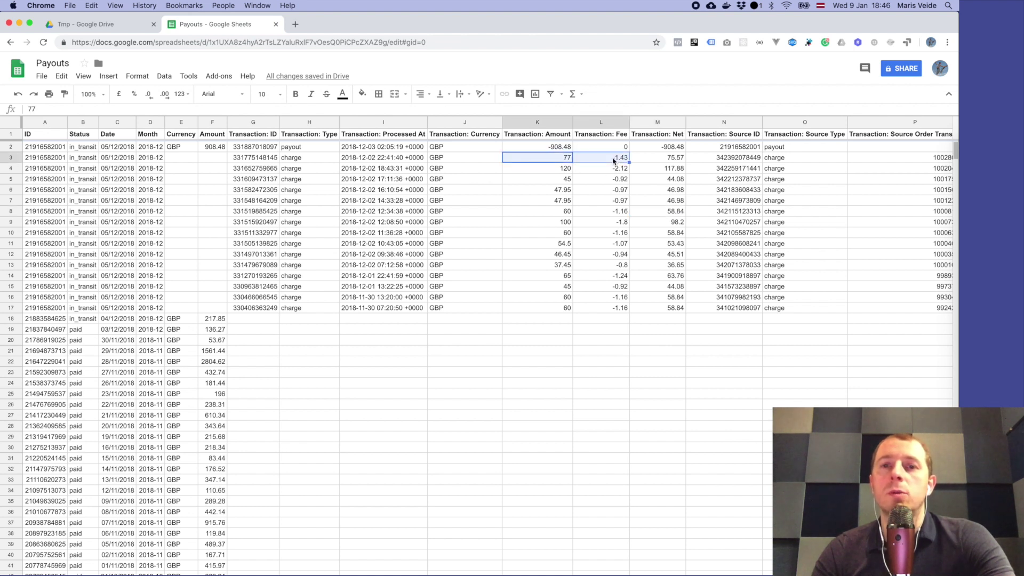
{"action": "left_click", "coordinate": [559, 161]}
{"action": "key", "text": "shift+Right"}
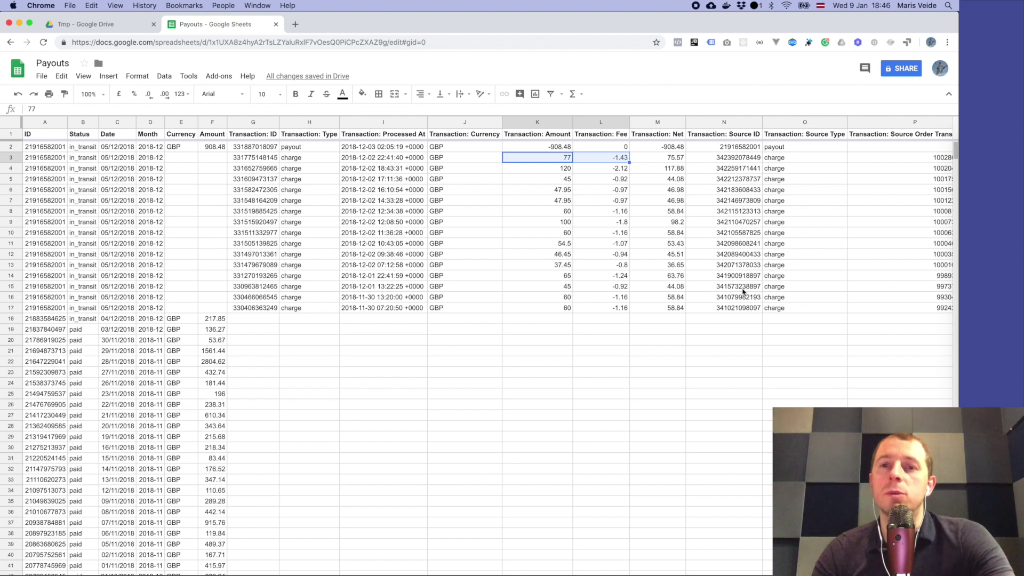
{"action": "left_click", "coordinate": [669, 159]}
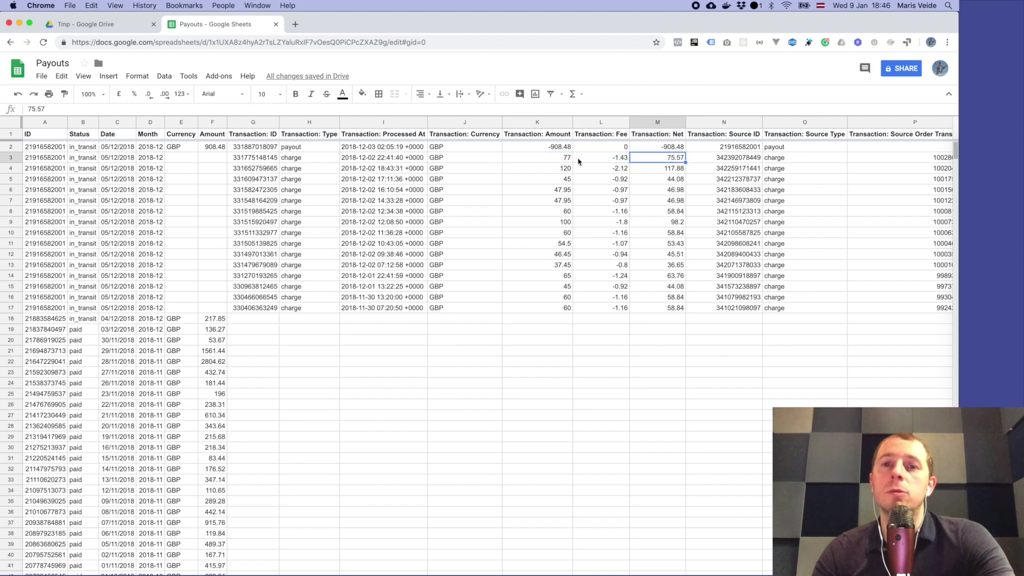
{"action": "left_click_drag", "start_coordinate": [561, 169], "coordinate": [599, 170]}
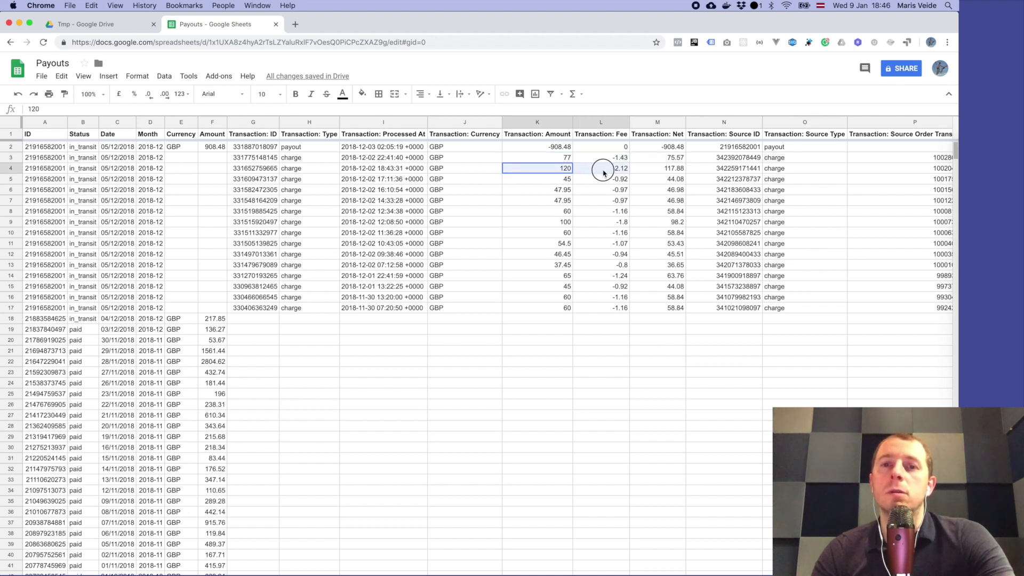
{"action": "left_click", "coordinate": [653, 162]}
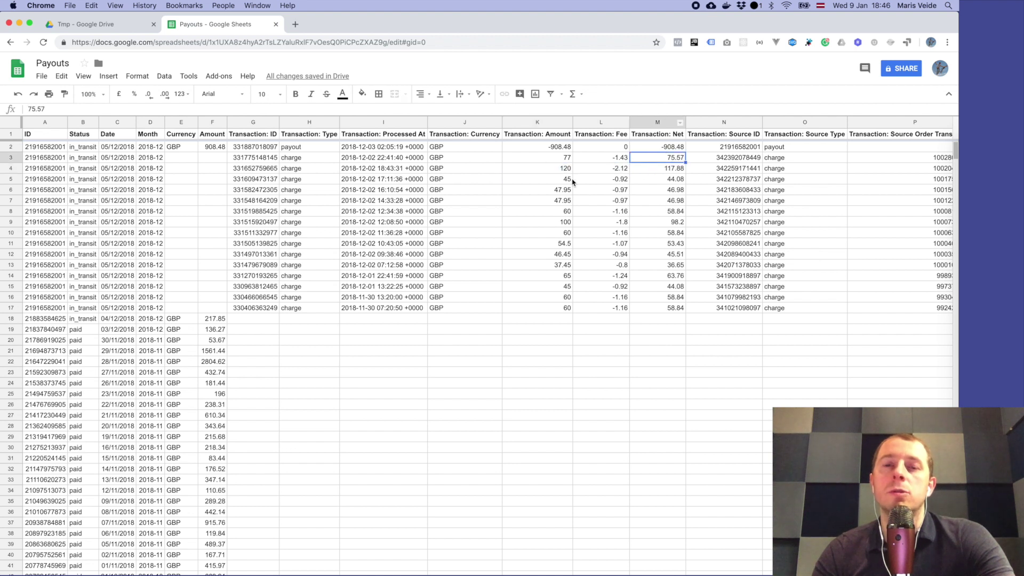
{"action": "left_click", "coordinate": [550, 124]}
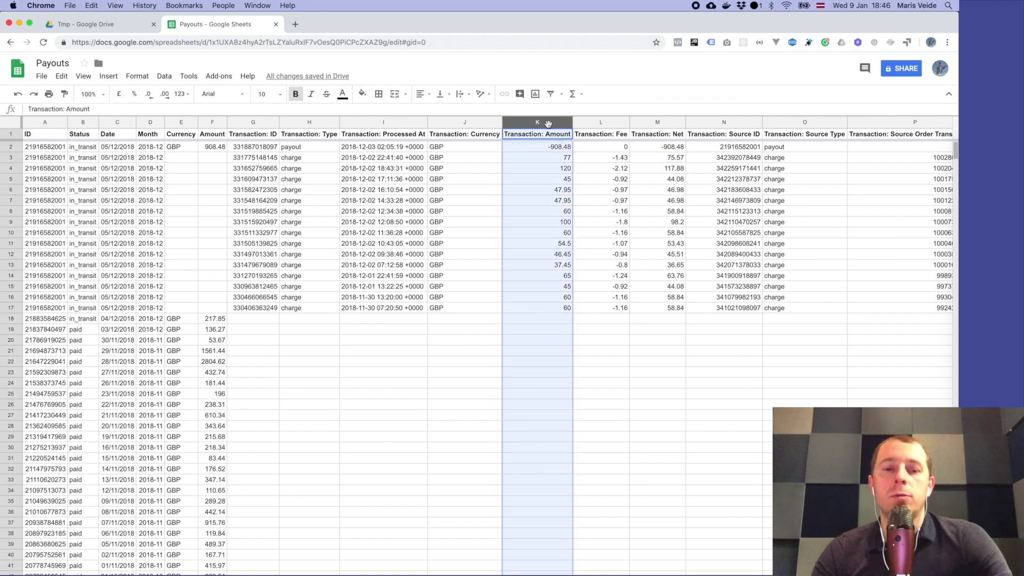
{"action": "left_click", "coordinate": [595, 124], "text": "super"}
{"action": "left_click_drag", "start_coordinate": [537, 158], "coordinate": [613, 309]}
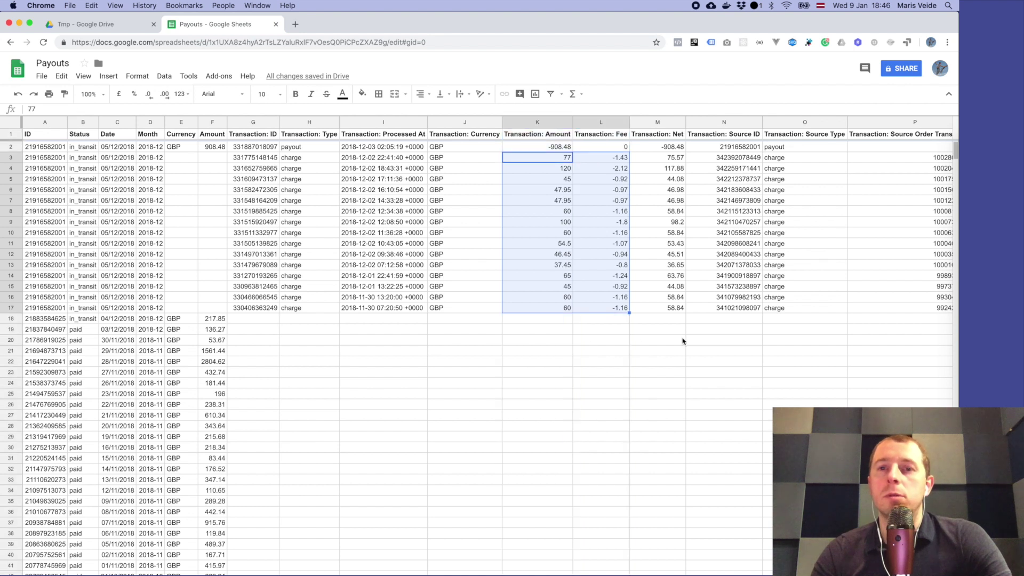
{"action": "left_click_drag", "start_coordinate": [663, 160], "coordinate": [663, 308]}
{"action": "left_click", "coordinate": [312, 158]}
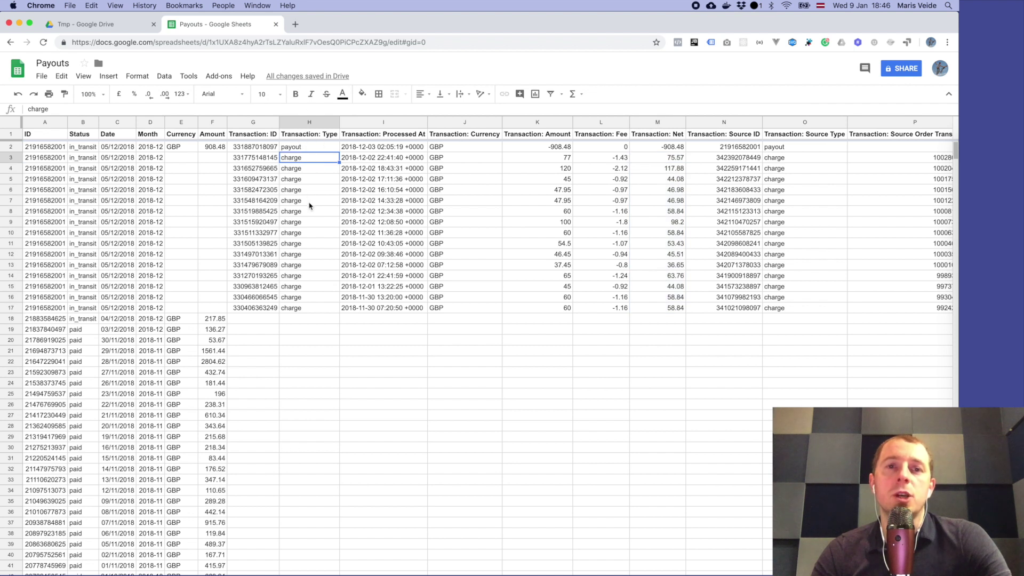
{"action": "left_click", "coordinate": [298, 149]}
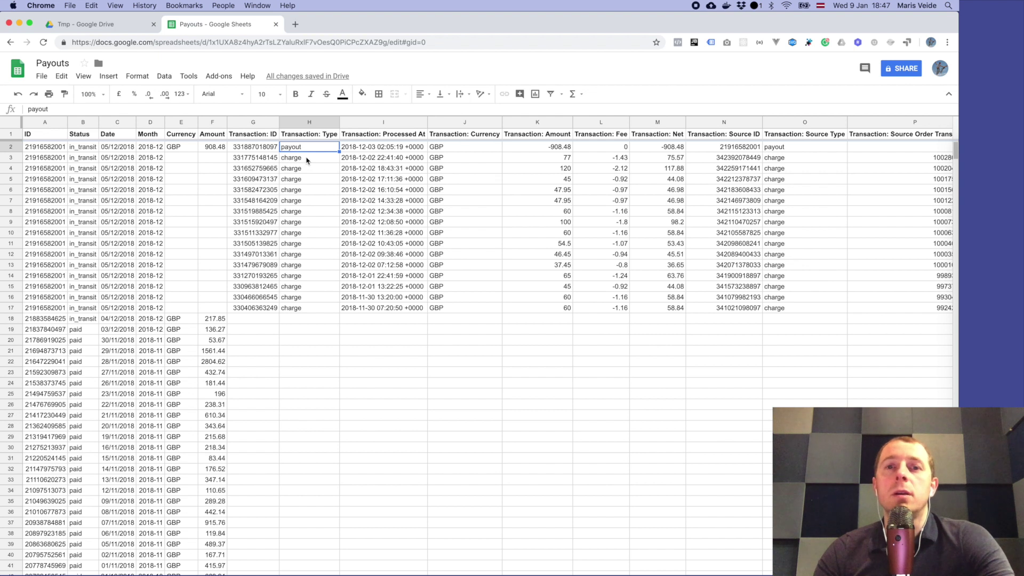
{"action": "left_click_drag", "start_coordinate": [264, 159], "coordinate": [546, 308]}
{"action": "left_click", "coordinate": [545, 307]}
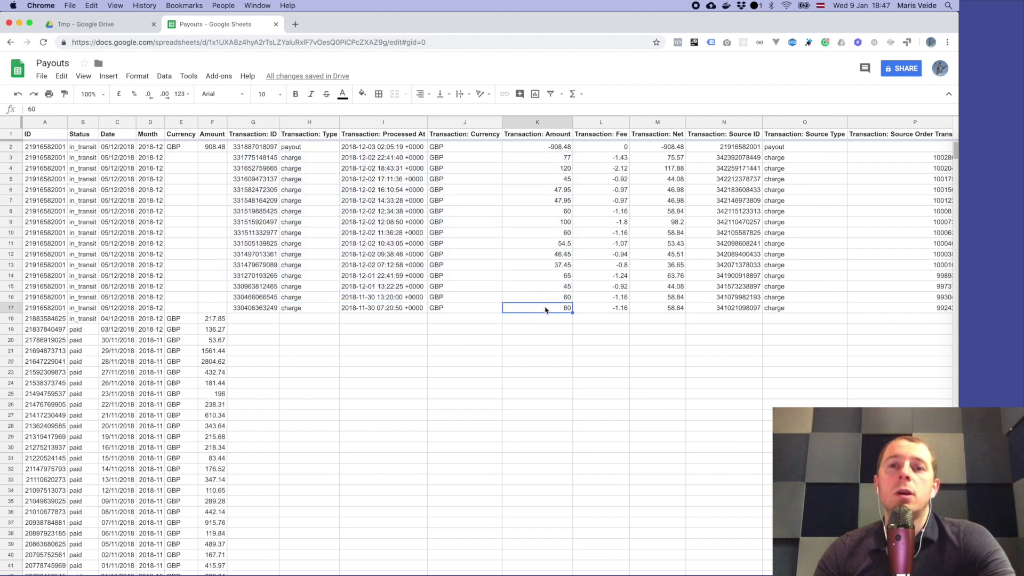
{"action": "left_click", "coordinate": [543, 149]}
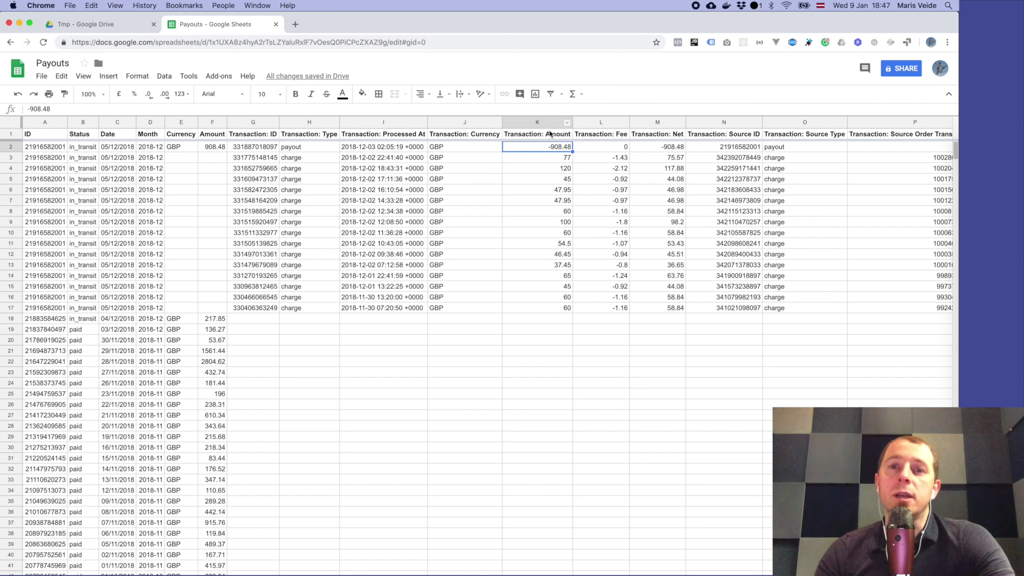
{"action": "left_click", "coordinate": [306, 148]}
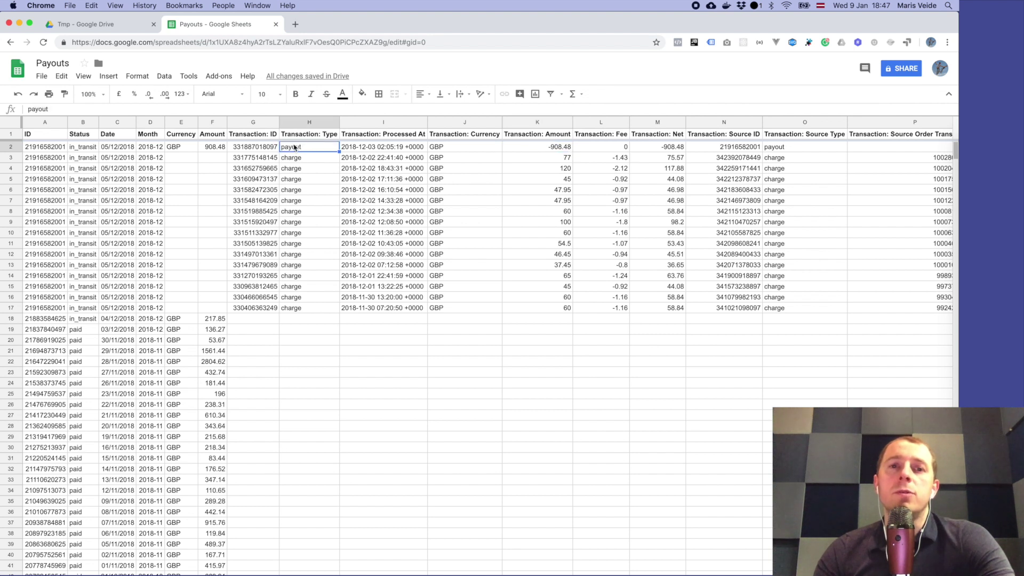
{"action": "left_click", "coordinate": [181, 147]}
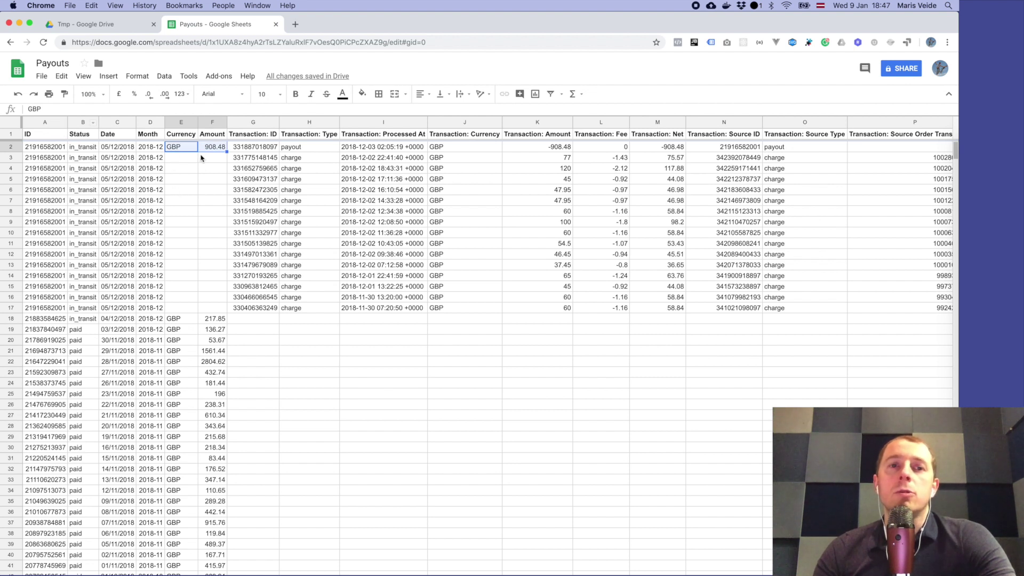
{"action": "left_click", "coordinate": [239, 149]}
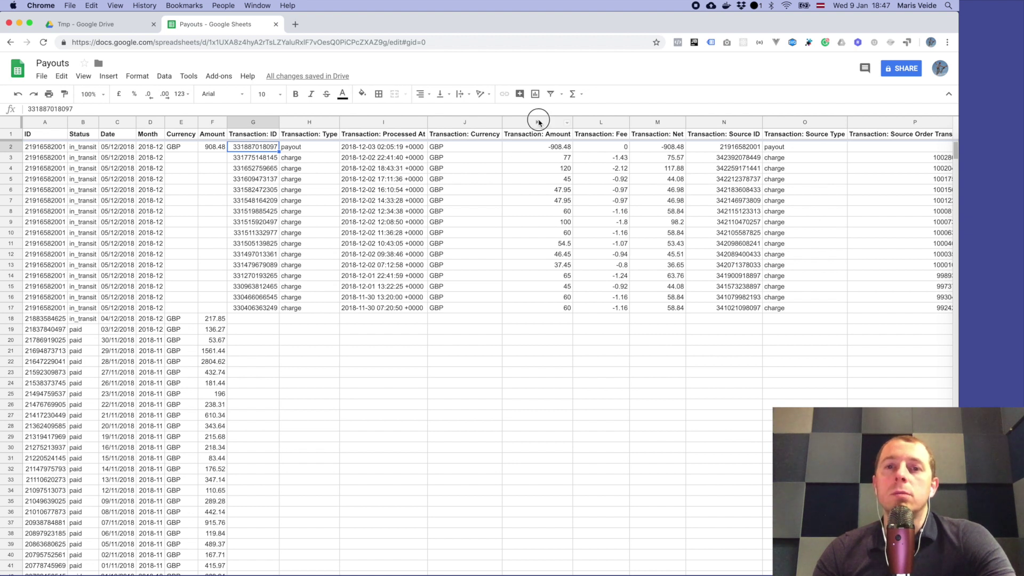
{"action": "left_click", "coordinate": [538, 123]}
{"action": "left_click", "coordinate": [659, 124]}
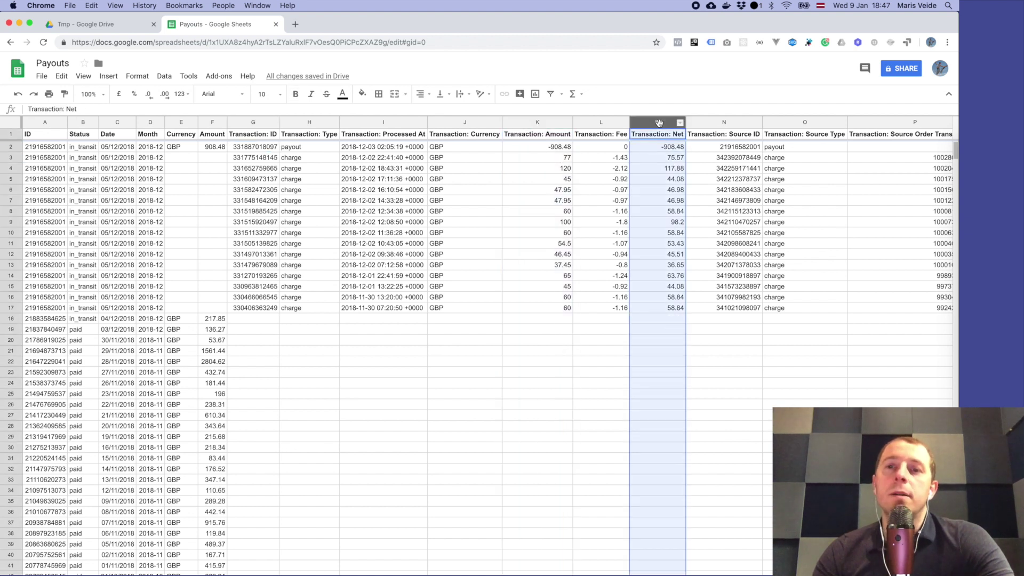
{"action": "left_click", "coordinate": [664, 276]}
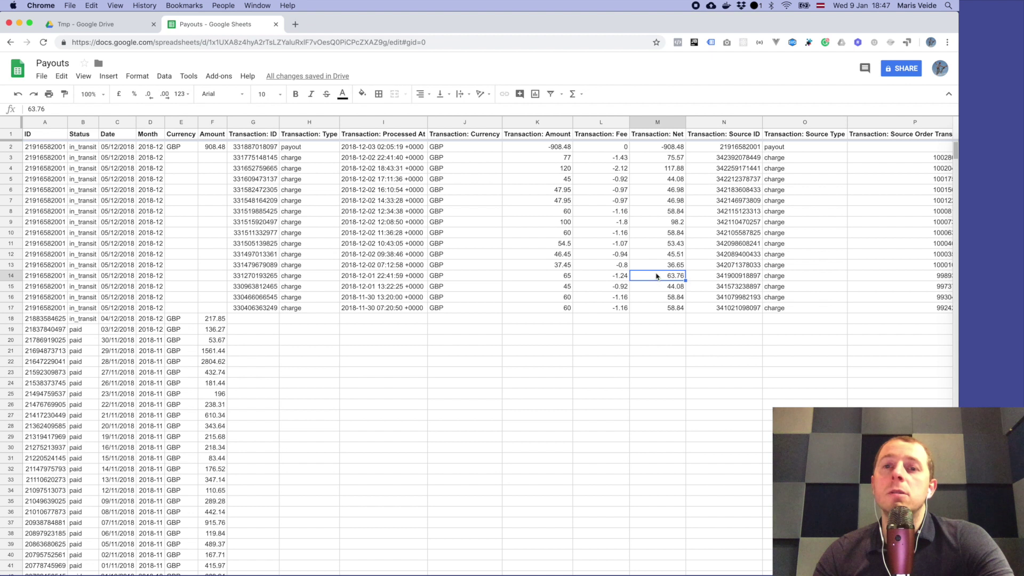
{"action": "left_click_drag", "start_coordinate": [666, 308], "coordinate": [671, 158]}
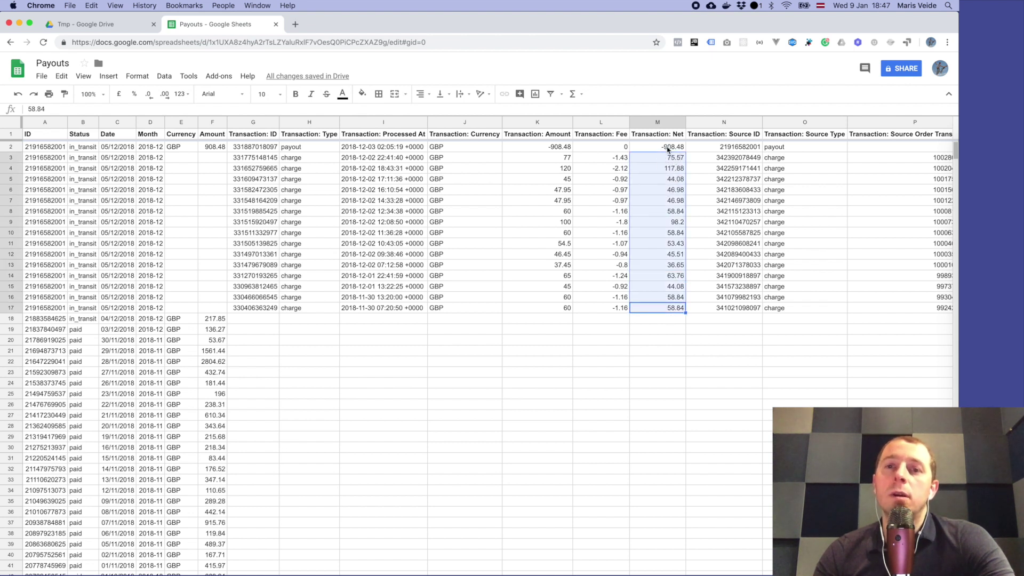
{"action": "left_click", "coordinate": [668, 149]}
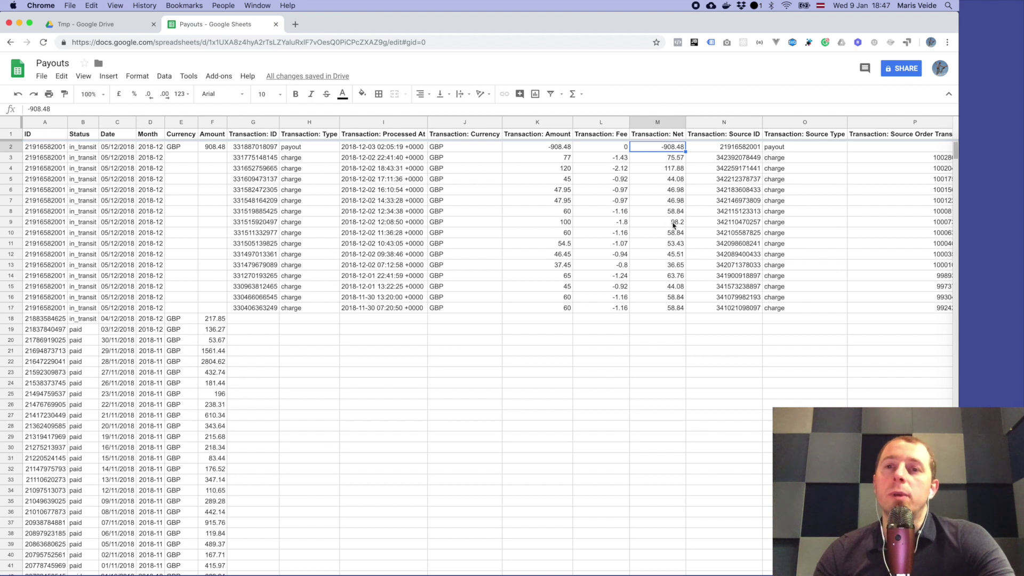
{"action": "scroll", "coordinate": [678, 222], "scroll_direction": "right", "scroll_amount": 6}
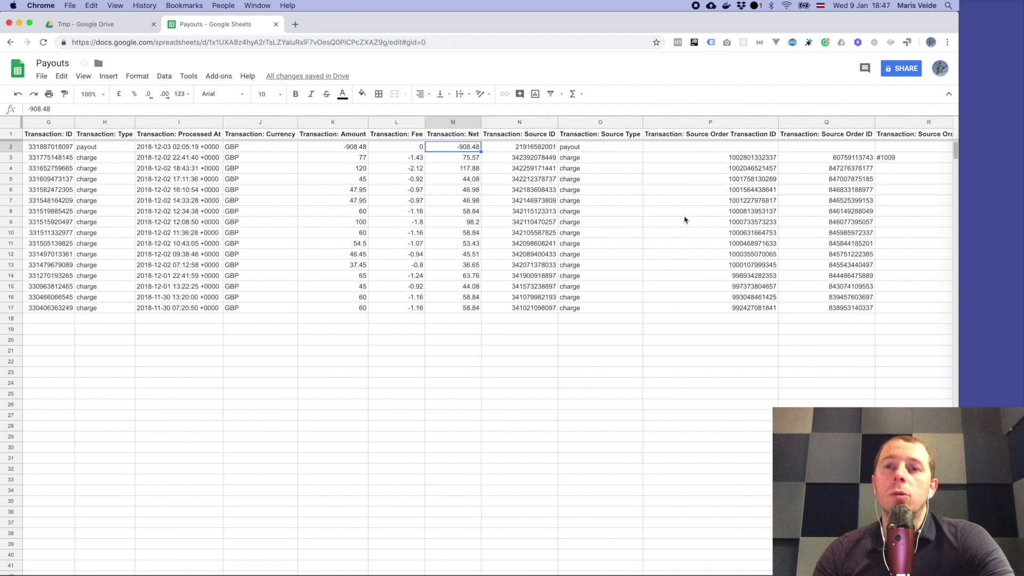
{"action": "scroll", "coordinate": [685, 220], "scroll_direction": "right", "scroll_amount": 1}
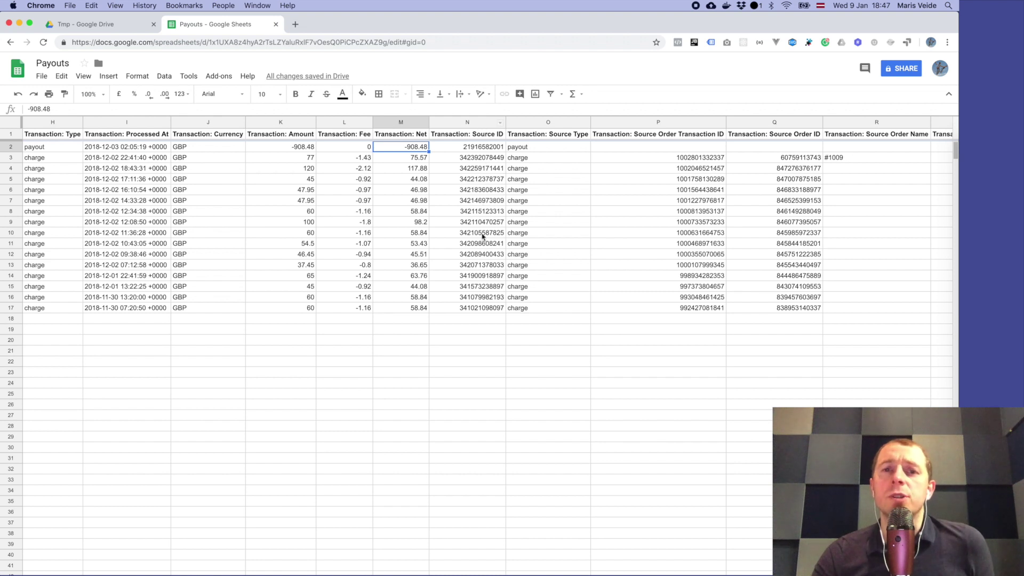
{"action": "scroll", "coordinate": [567, 189], "scroll_direction": "right", "scroll_amount": 1}
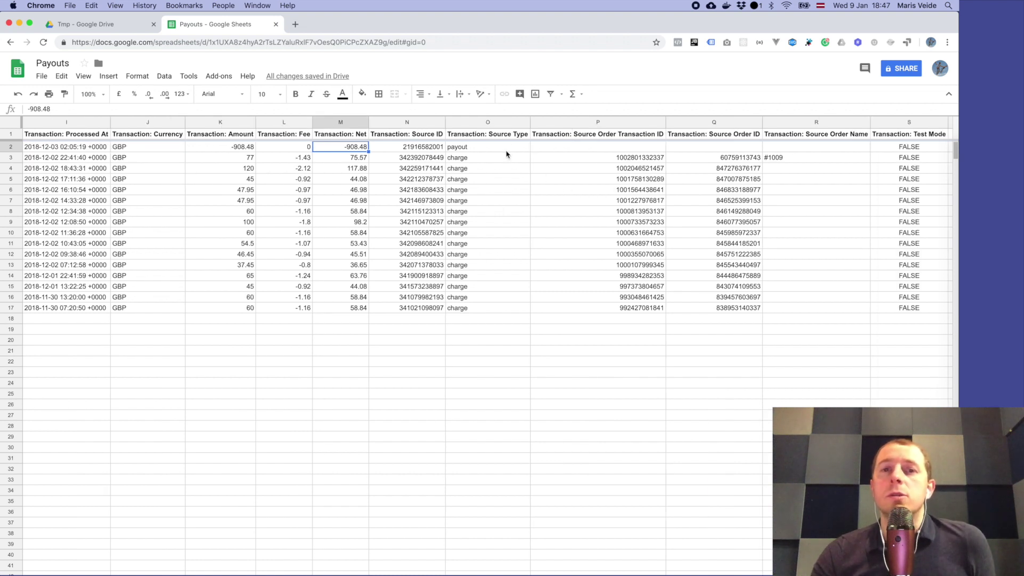
{"action": "scroll", "coordinate": [614, 154], "scroll_direction": "right", "scroll_amount": 2}
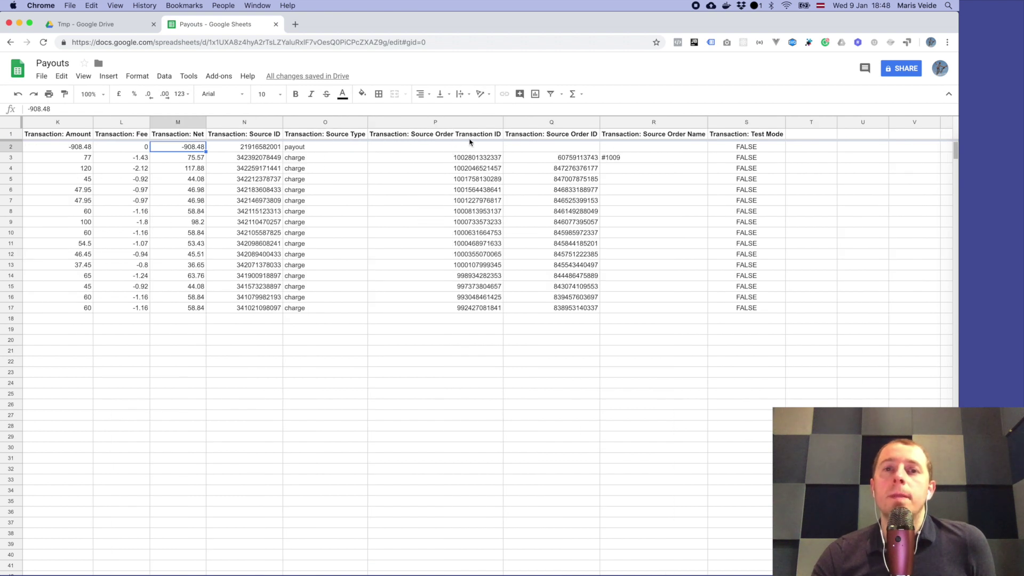
{"action": "left_click_drag", "start_coordinate": [469, 134], "coordinate": [464, 226]}
{"action": "left_click", "coordinate": [464, 226]}
{"action": "left_click_drag", "start_coordinate": [585, 134], "coordinate": [585, 210]}
{"action": "left_click", "coordinate": [579, 210]}
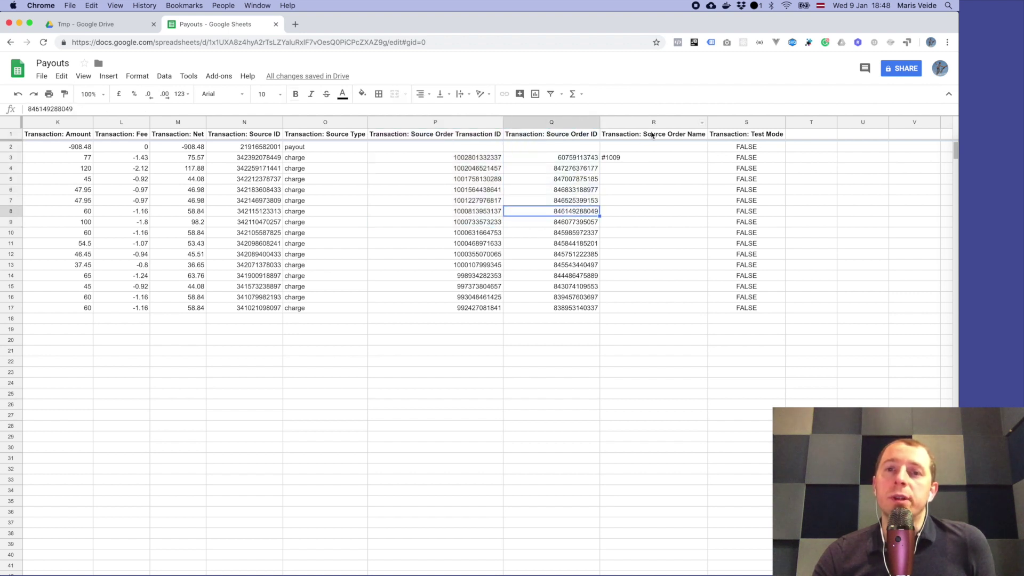
{"action": "left_click_drag", "start_coordinate": [652, 136], "coordinate": [655, 158]}
{"action": "left_click", "coordinate": [655, 158]}
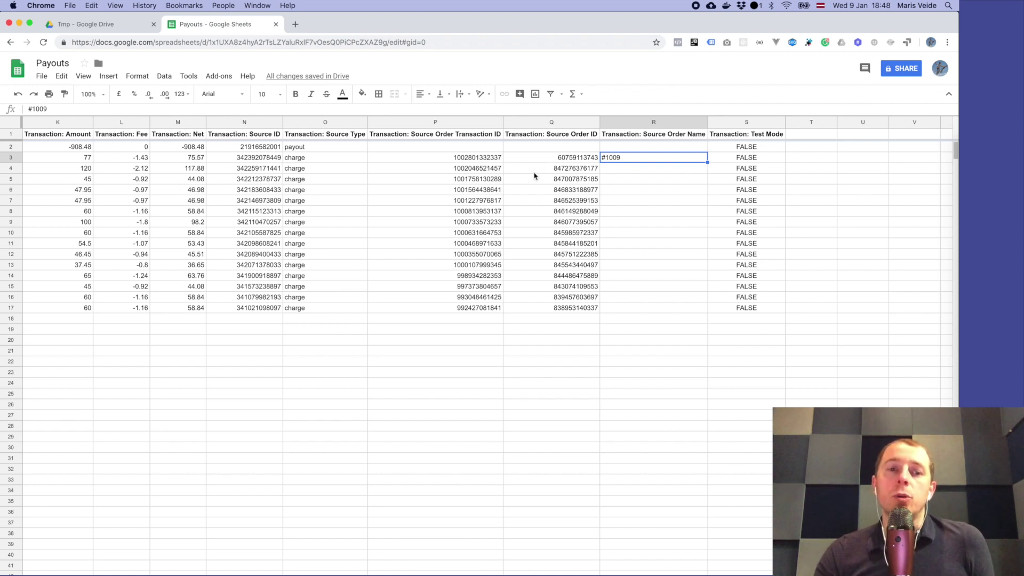
{"action": "left_click", "coordinate": [468, 157]}
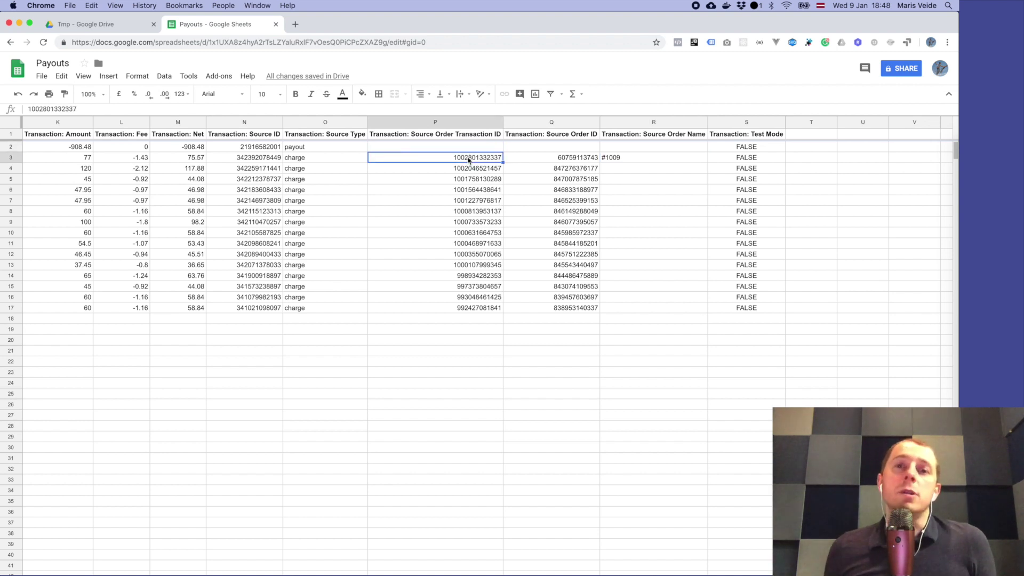
{"action": "left_click", "coordinate": [576, 159]}
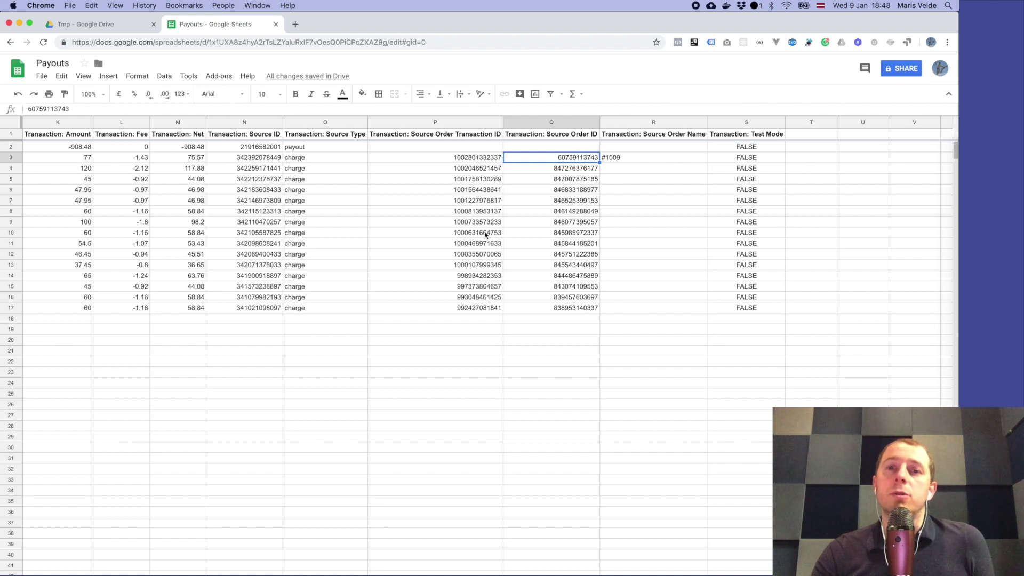
{"action": "left_click", "coordinate": [576, 203]}
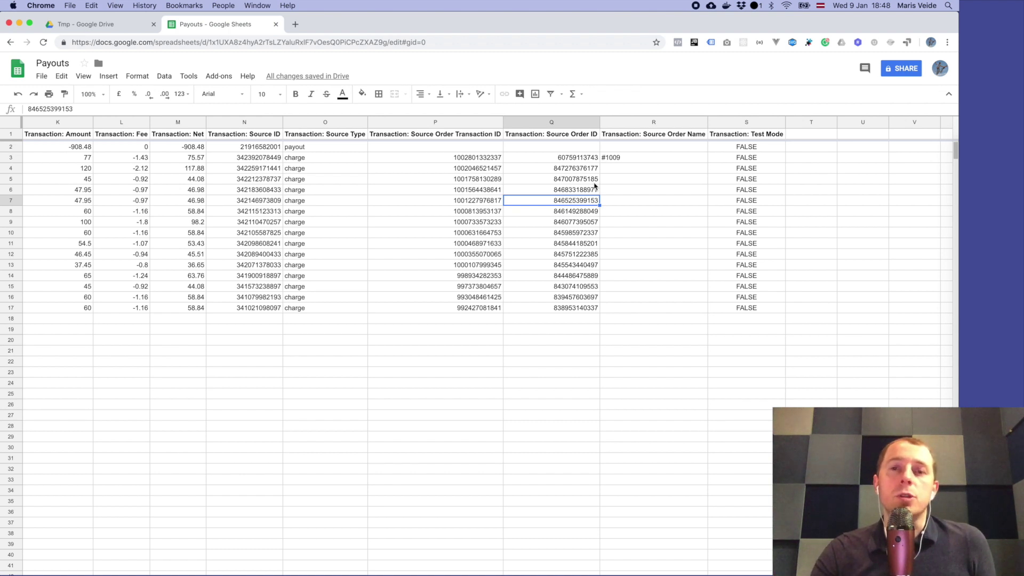
{"action": "scroll", "coordinate": [595, 187], "scroll_direction": "left", "scroll_amount": 5}
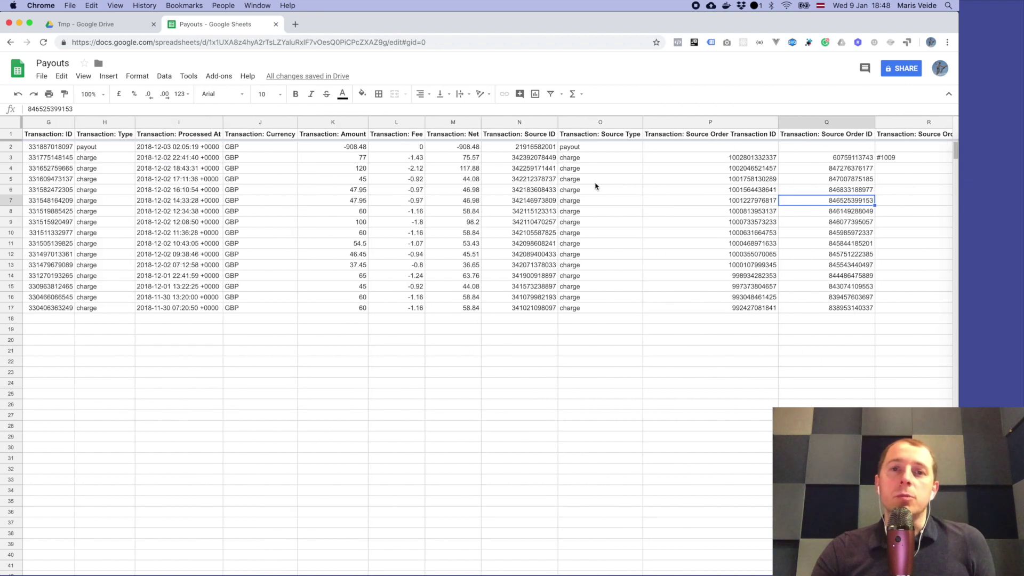
{"action": "scroll", "coordinate": [485, 211], "scroll_direction": "left", "scroll_amount": 6}
{"action": "scroll", "coordinate": [282, 222], "scroll_direction": "right", "scroll_amount": 3}
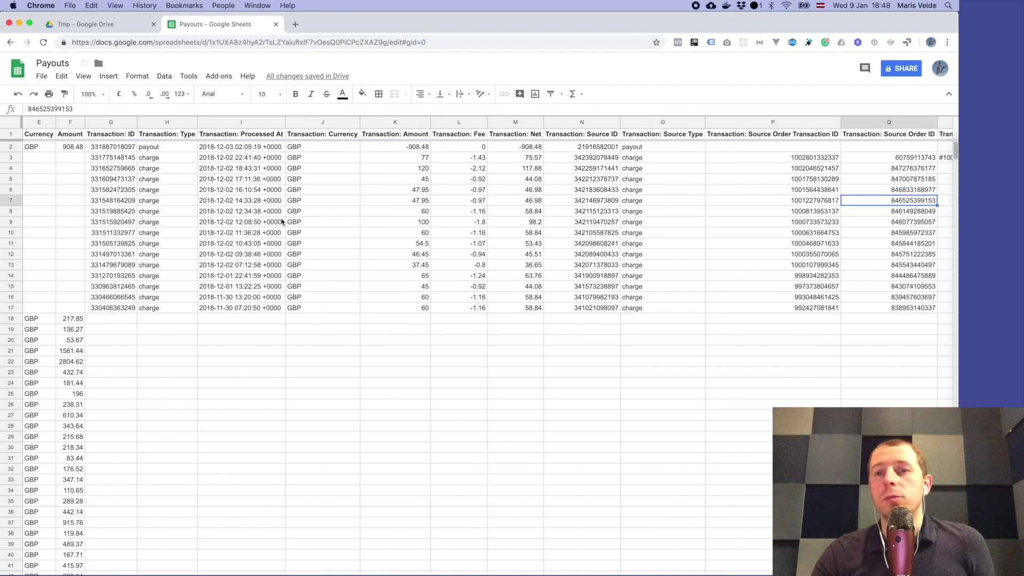
{"action": "scroll", "coordinate": [283, 222], "scroll_direction": "right", "scroll_amount": 3}
{"action": "scroll", "coordinate": [283, 222], "scroll_direction": "right", "scroll_amount": 4}
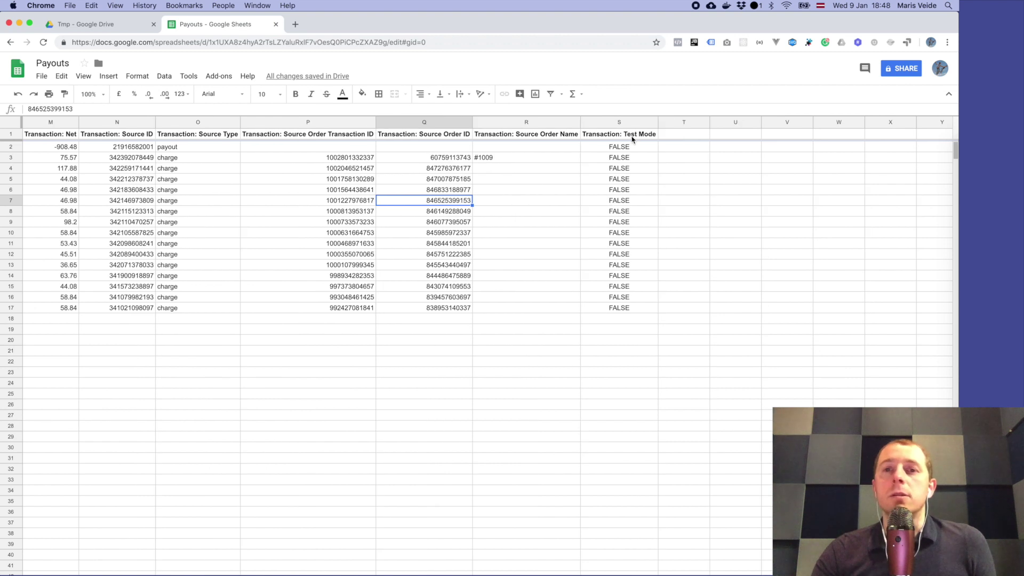
{"action": "left_click_drag", "start_coordinate": [633, 139], "coordinate": [627, 224]}
{"action": "left_click", "coordinate": [626, 224]}
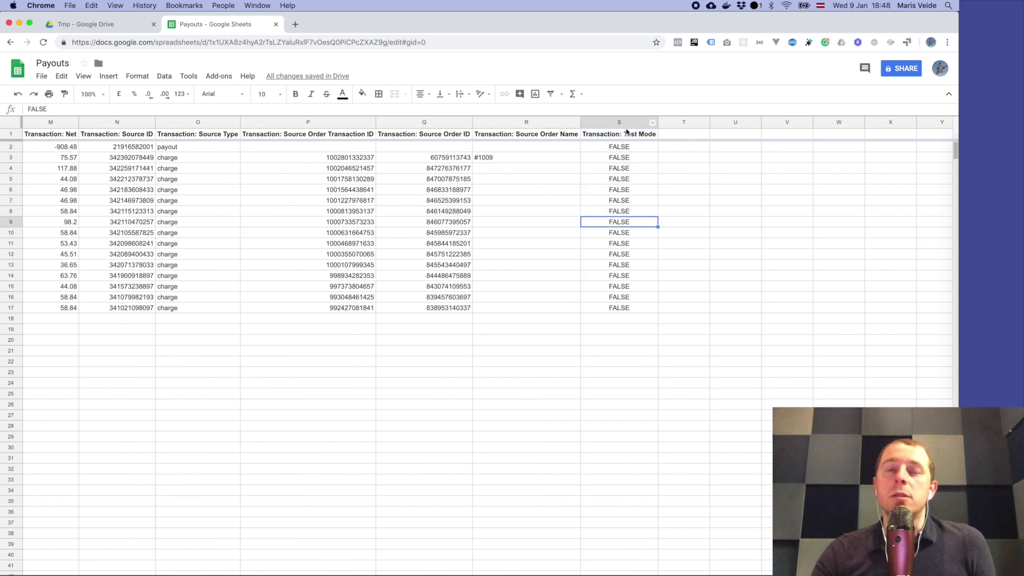
{"action": "left_click", "coordinate": [617, 212]}
{"action": "left_click", "coordinate": [621, 255]}
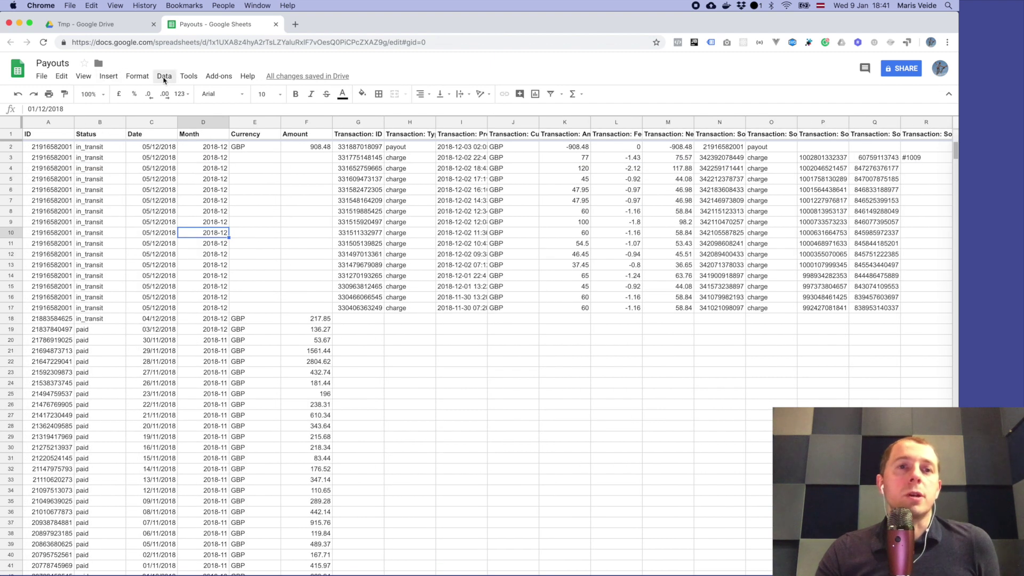
Step: Insert a pivot table on a new sheet from the data range Sheet1!A1:S66
{"action": "left_click", "coordinate": [164, 78]}
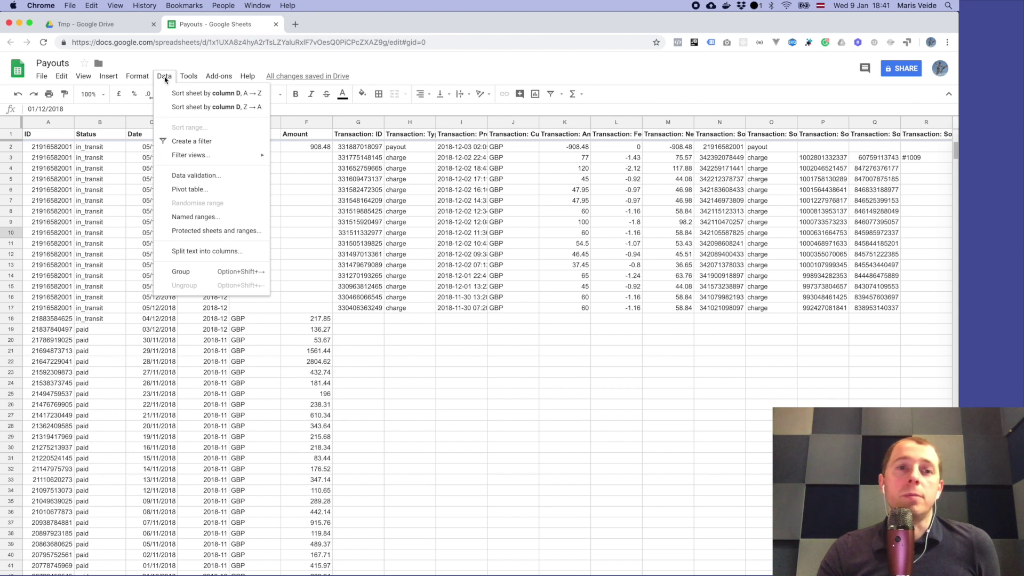
{"action": "left_click", "coordinate": [206, 193]}
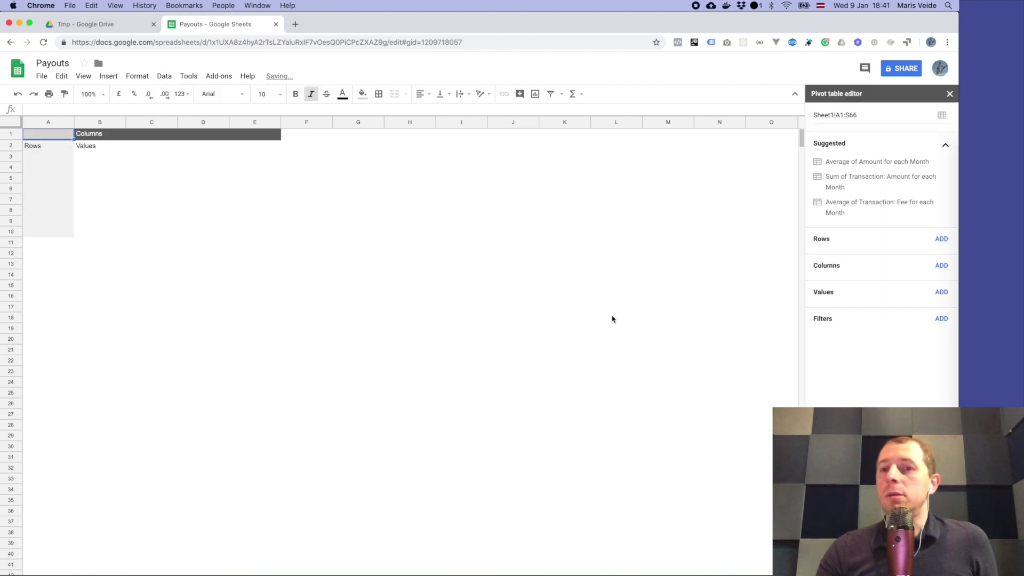
Step: Add Month as pivot rows and Amount summed by SUM as values, totalling 19590.42
{"action": "left_click", "coordinate": [938, 240]}
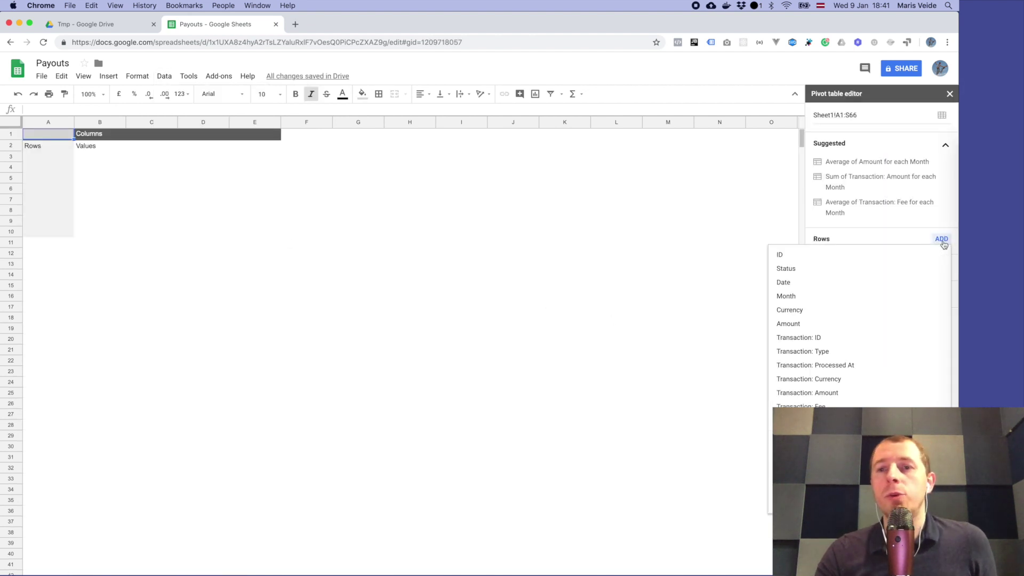
{"action": "left_click", "coordinate": [834, 297]}
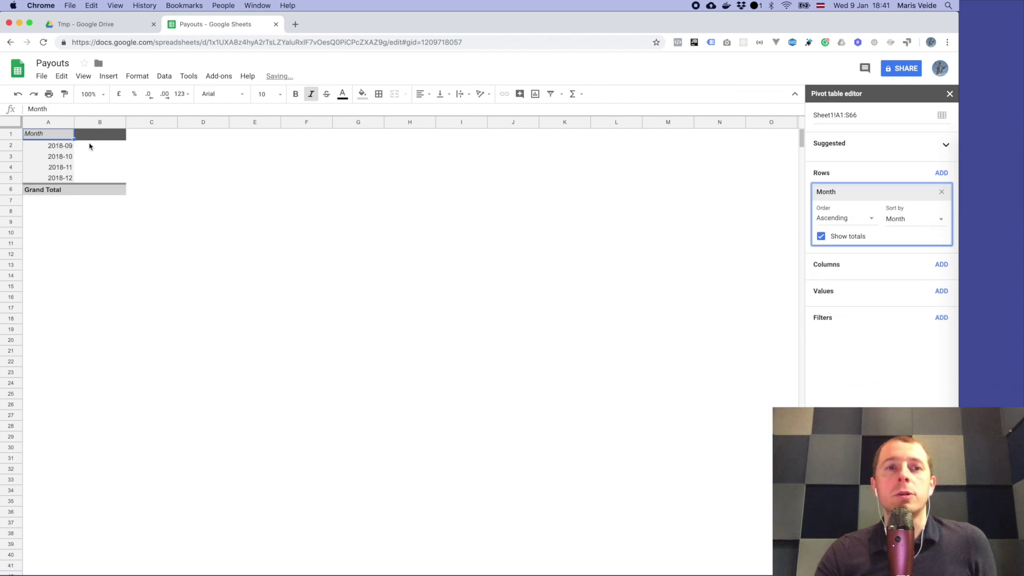
{"action": "left_click", "coordinate": [942, 291]}
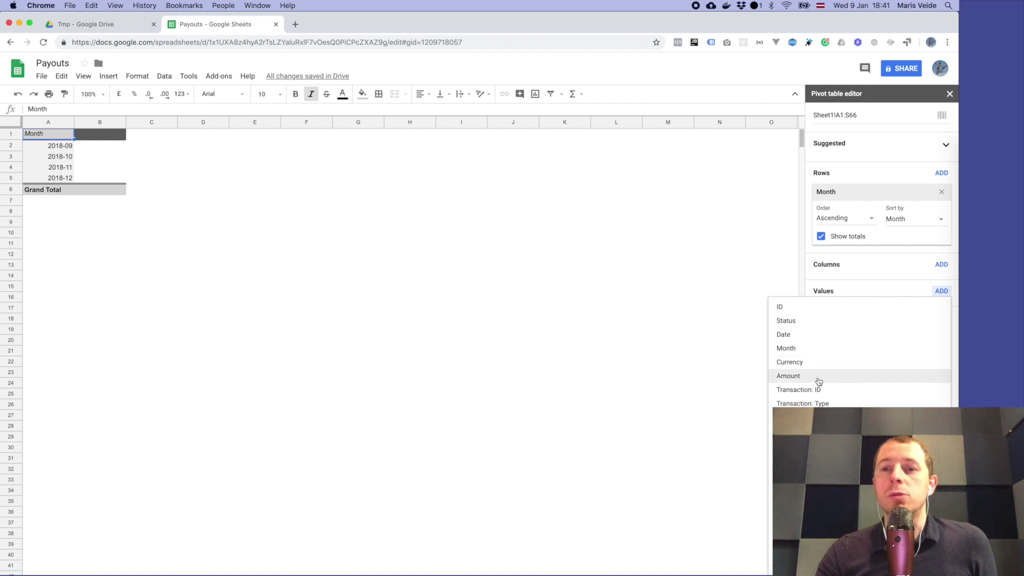
{"action": "left_click", "coordinate": [814, 377]}
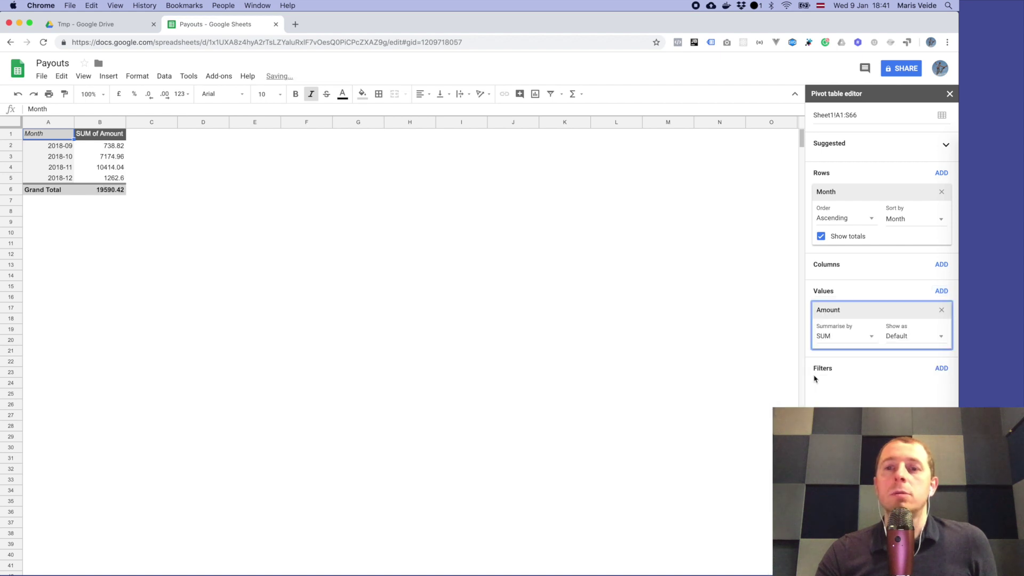
{"action": "left_click", "coordinate": [824, 336]}
{"action": "left_click", "coordinate": [845, 353]}
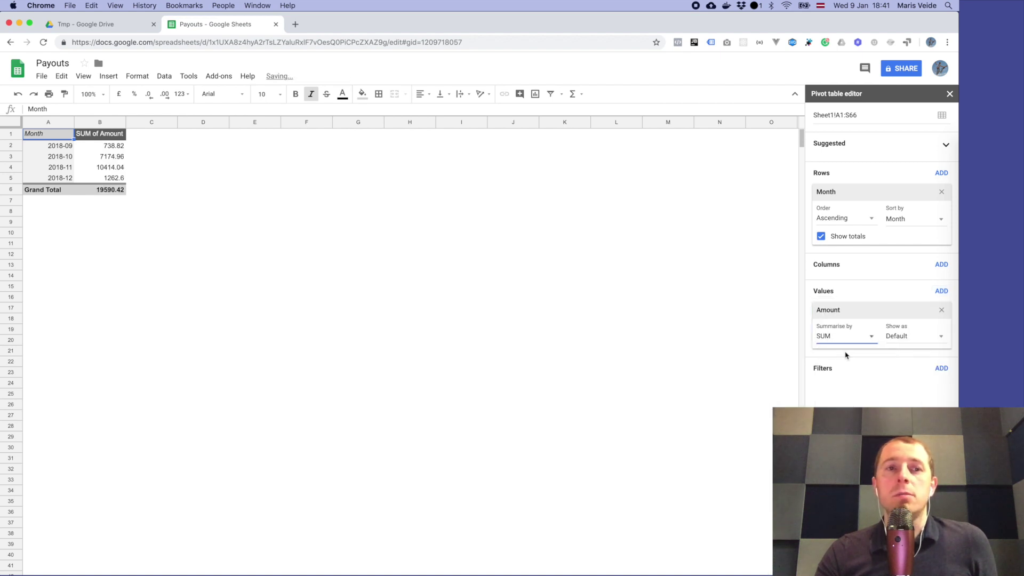
{"action": "left_click", "coordinate": [113, 167]}
Step: Select the whole pivot sheet and enlarge its font to size 14
{"action": "left_click", "coordinate": [167, 229]}
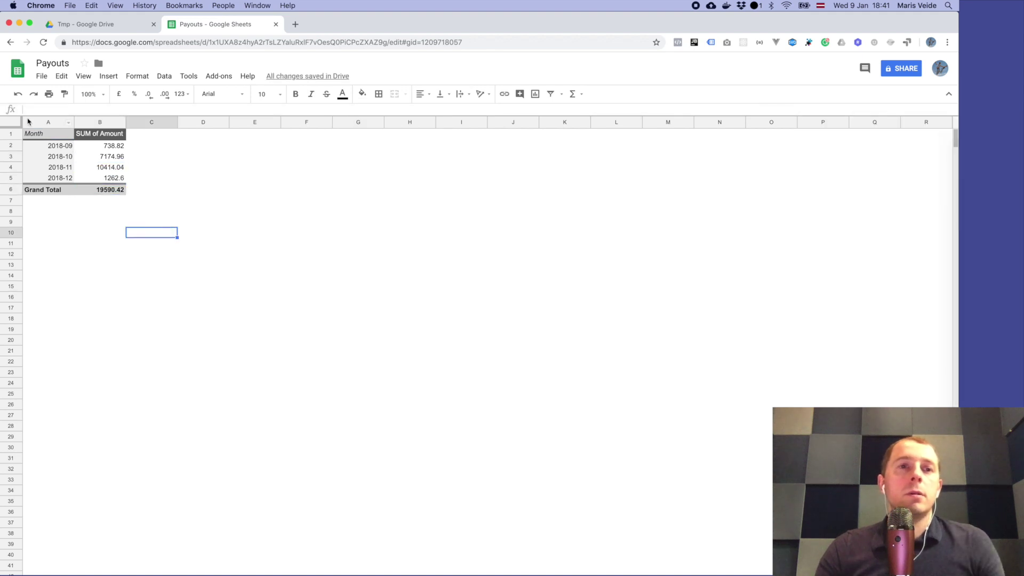
{"action": "key", "text": "super+a"}
{"action": "key", "text": "super+shift+period"}
{"action": "key", "text": "super+shift+period"}
{"action": "key", "text": "super+shift+period"}
{"action": "left_click", "coordinate": [122, 163]}
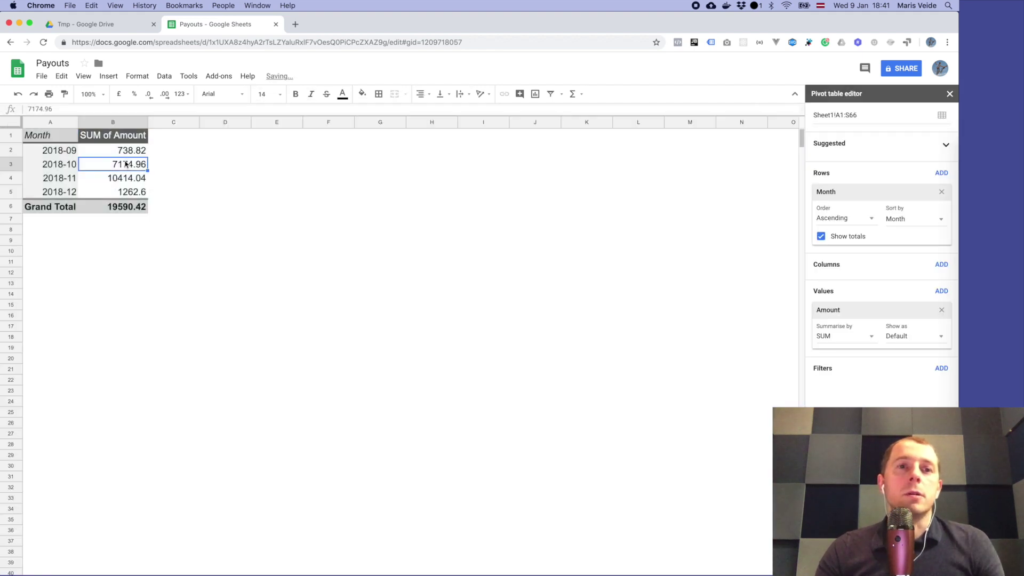
Step: Browse the pivot cells down to the Grand Total, then click an empty cell to deselect
{"action": "left_click", "coordinate": [140, 151]}
{"action": "key", "text": "Left"}
{"action": "key", "text": "Right"}
{"action": "key", "text": "Right"}
{"action": "key", "text": "Down"}
{"action": "key", "text": "Left"}
{"action": "key", "text": "Up"}
{"action": "key", "text": "Down"}
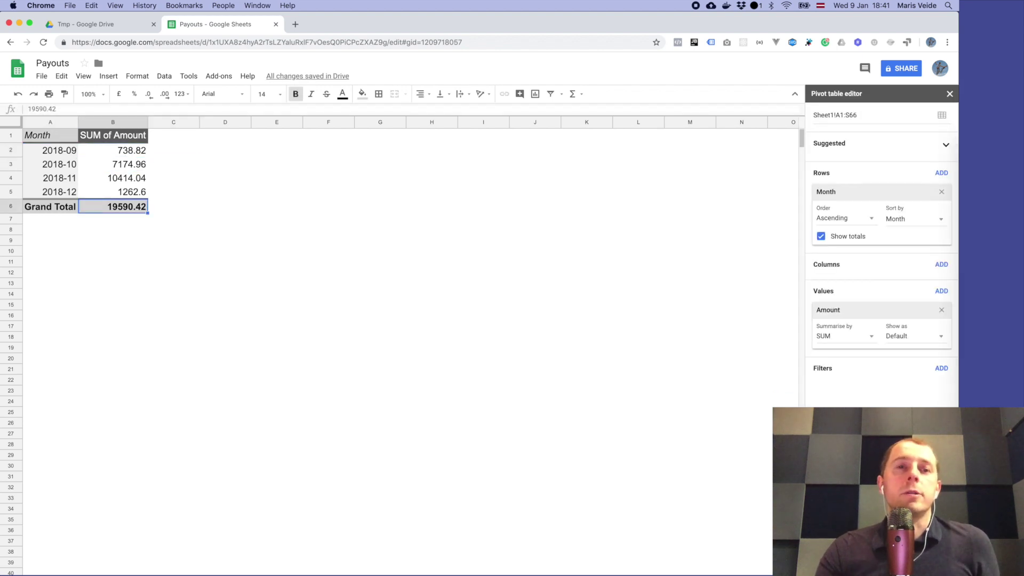
{"action": "left_click", "coordinate": [177, 284]}
{"action": "left_click", "coordinate": [161, 252]}
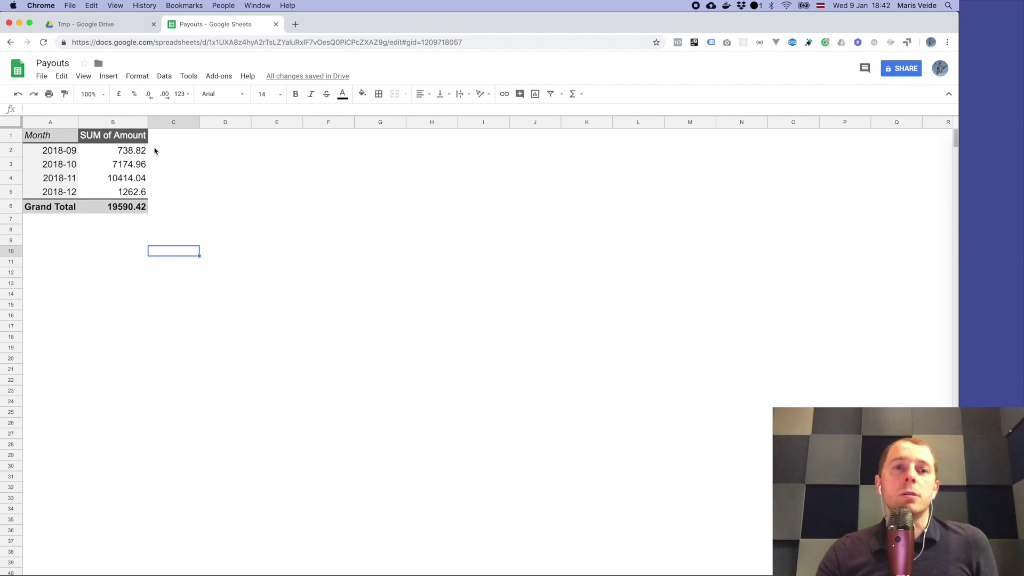
{"action": "left_click", "coordinate": [135, 221]}
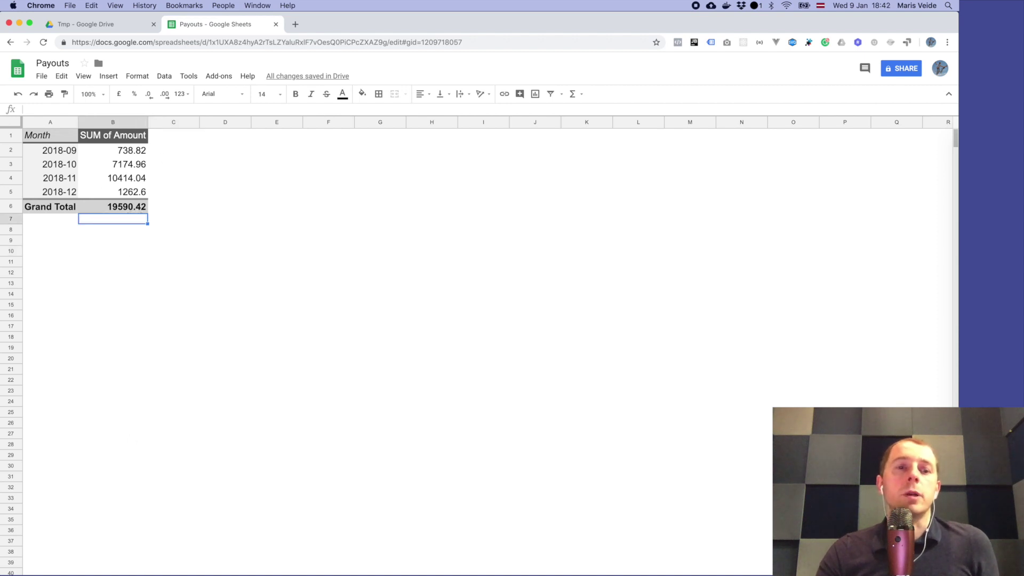
Step: Switch to Sheet1 and view the IMPORTDATA formula in A1 and the in_transit rows
{"action": "key", "text": "alt+Up"}
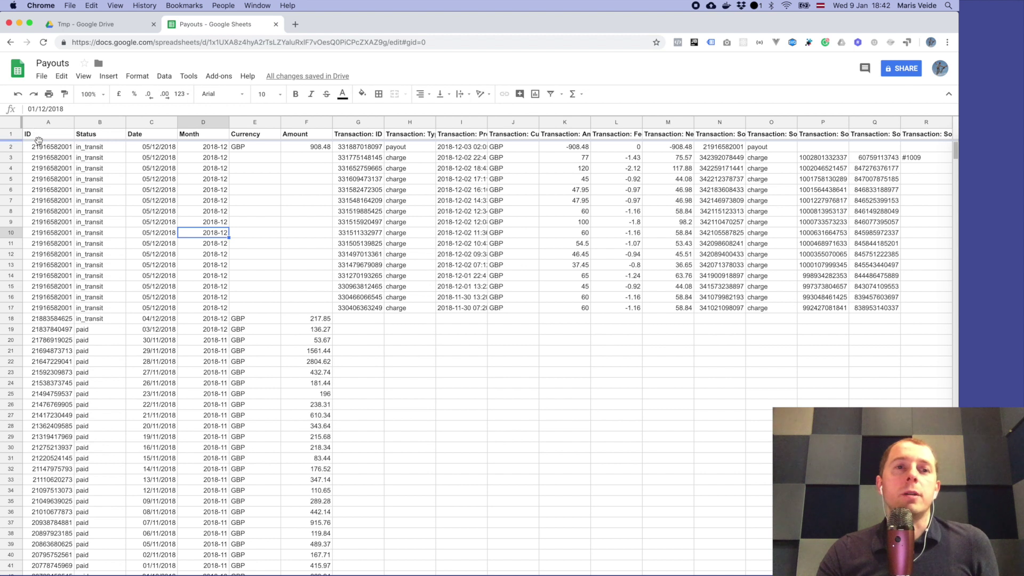
{"action": "left_click", "coordinate": [47, 137]}
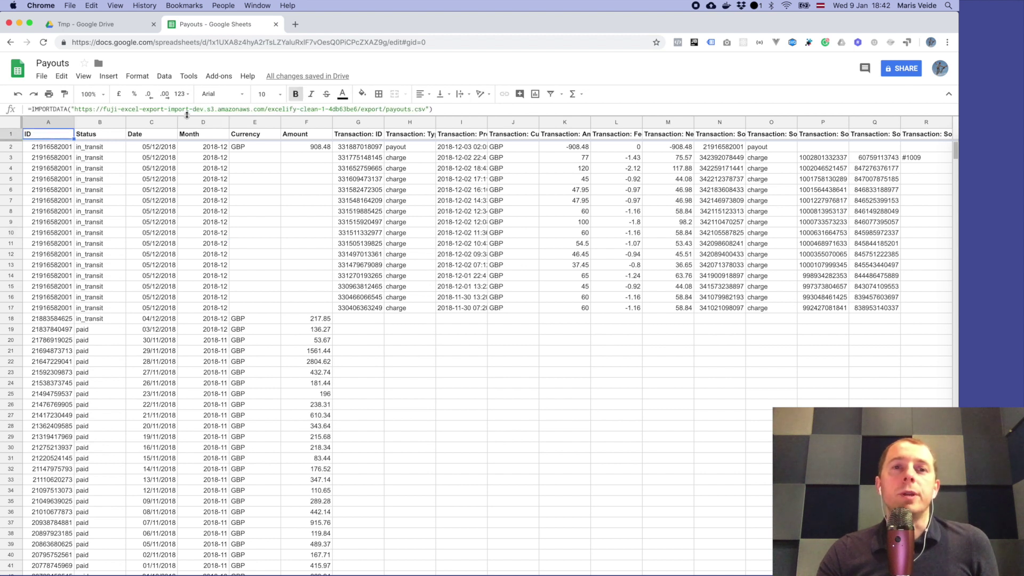
{"action": "left_click", "coordinate": [142, 234]}
{"action": "left_click", "coordinate": [104, 215]}
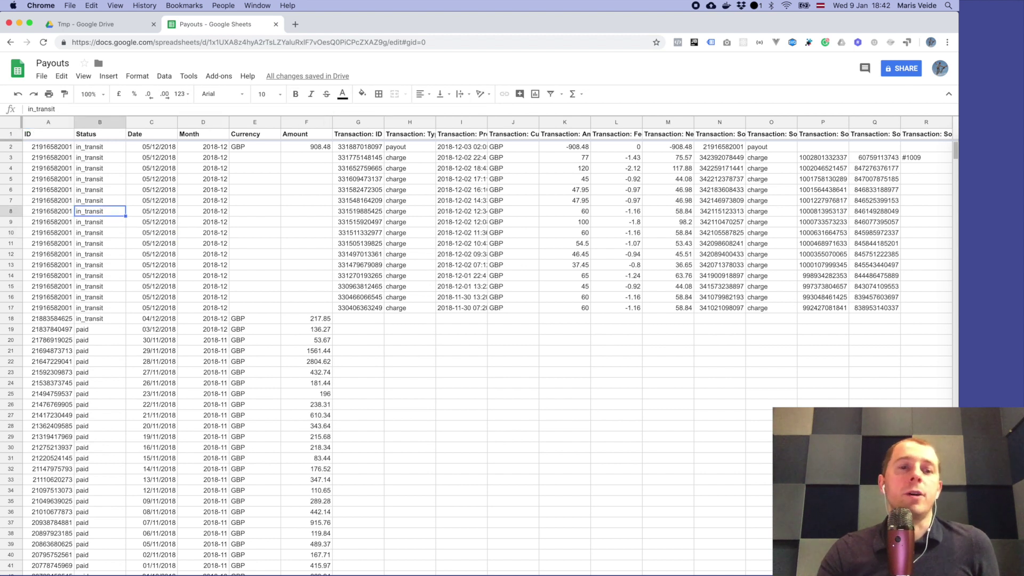
Step: Toggle to the pivot sheet and back, reviewing A1's formula and the row 5–6 Date and Status cells
{"action": "key", "text": "alt+Down"}
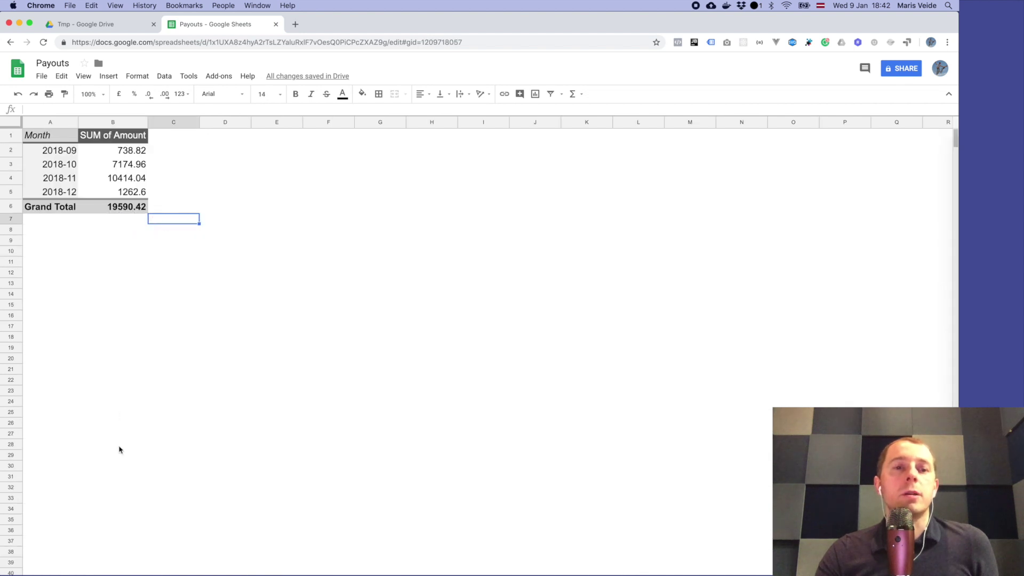
{"action": "key", "text": "alt+Up"}
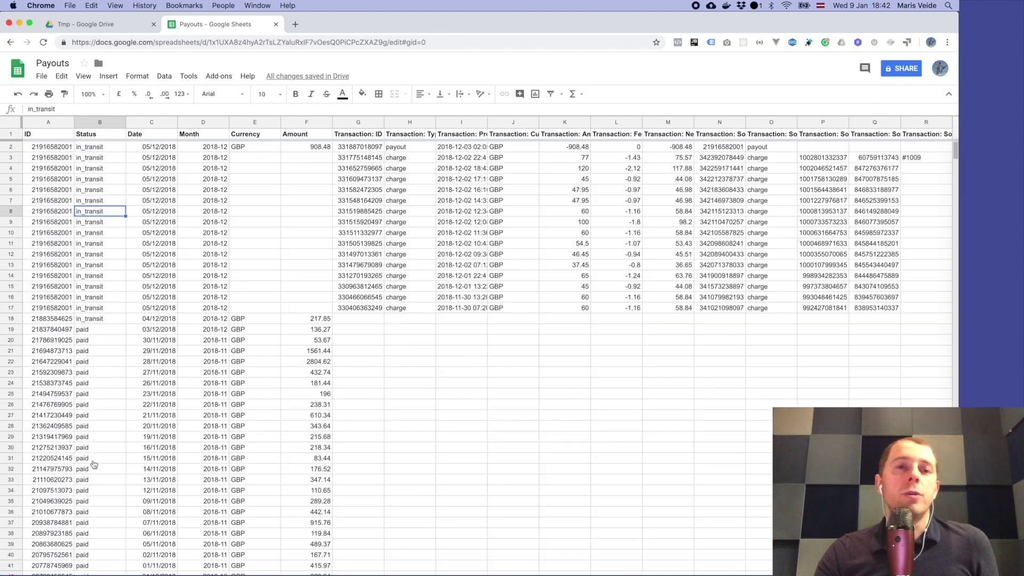
{"action": "left_click", "coordinate": [55, 141]}
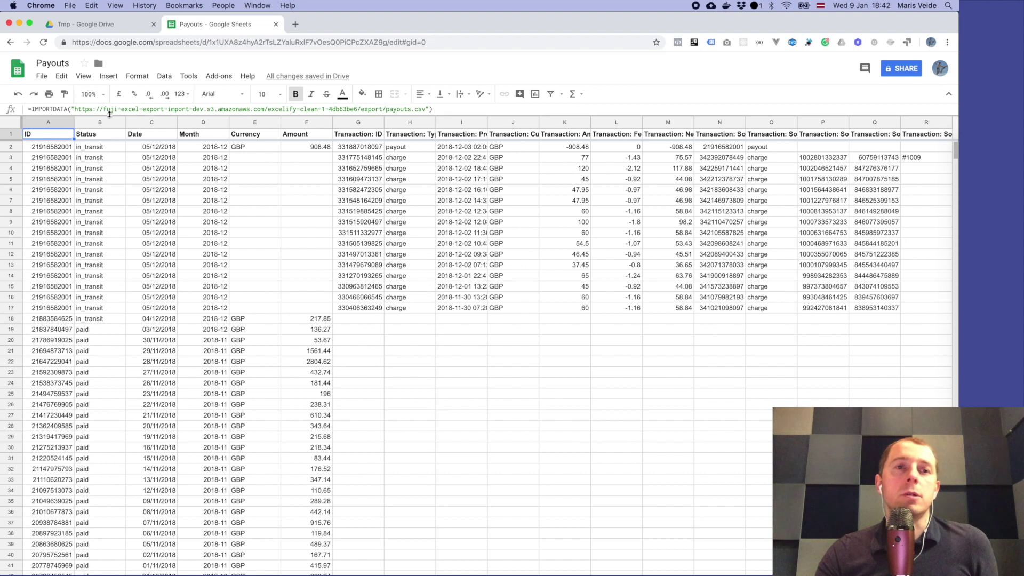
{"action": "left_click", "coordinate": [131, 180]}
{"action": "left_click", "coordinate": [126, 179]}
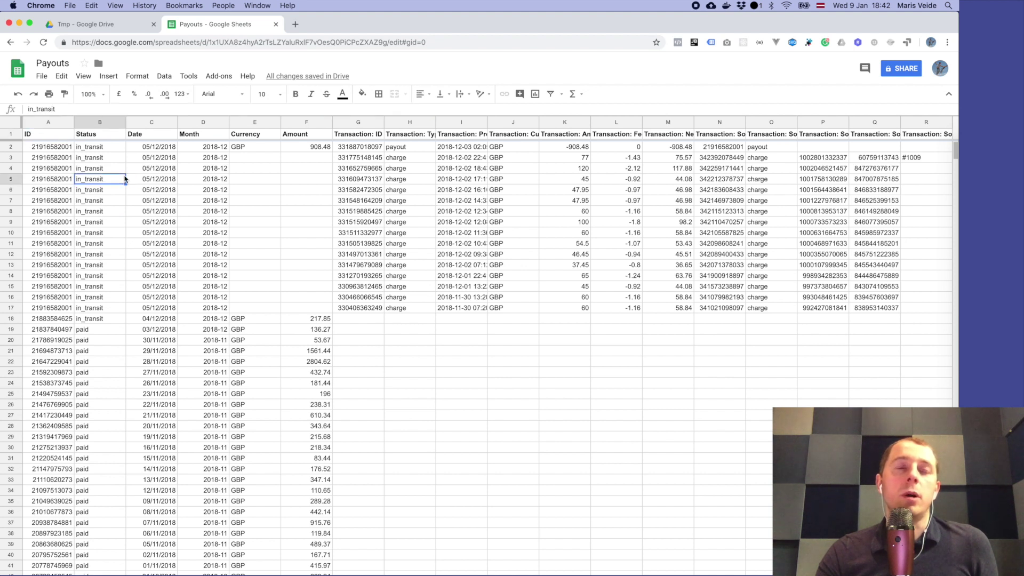
{"action": "left_click", "coordinate": [140, 179]}
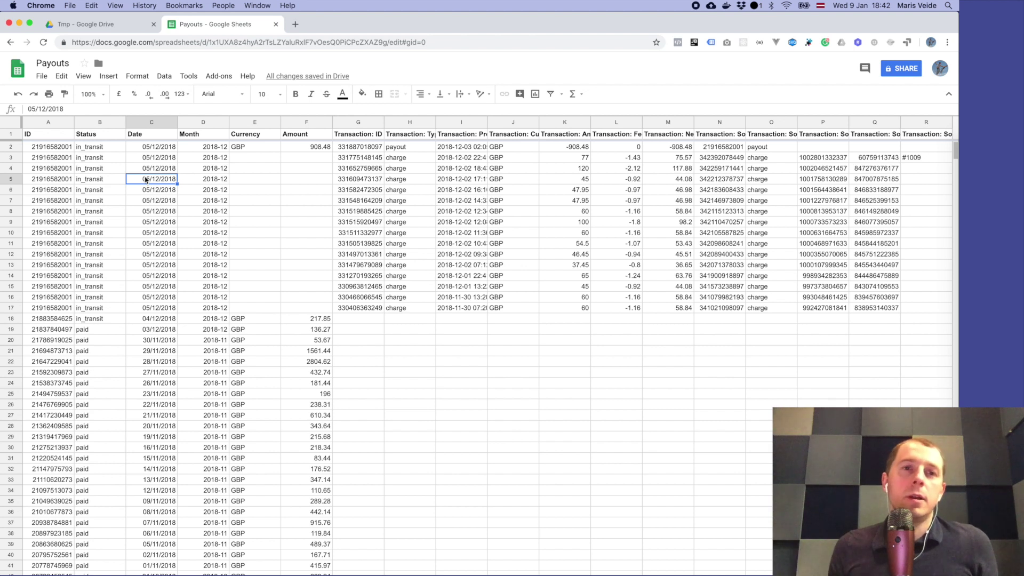
{"action": "key", "text": "Left"}
{"action": "key", "text": "Up"}
{"action": "key", "text": "Up"}
{"action": "key", "text": "Up"}
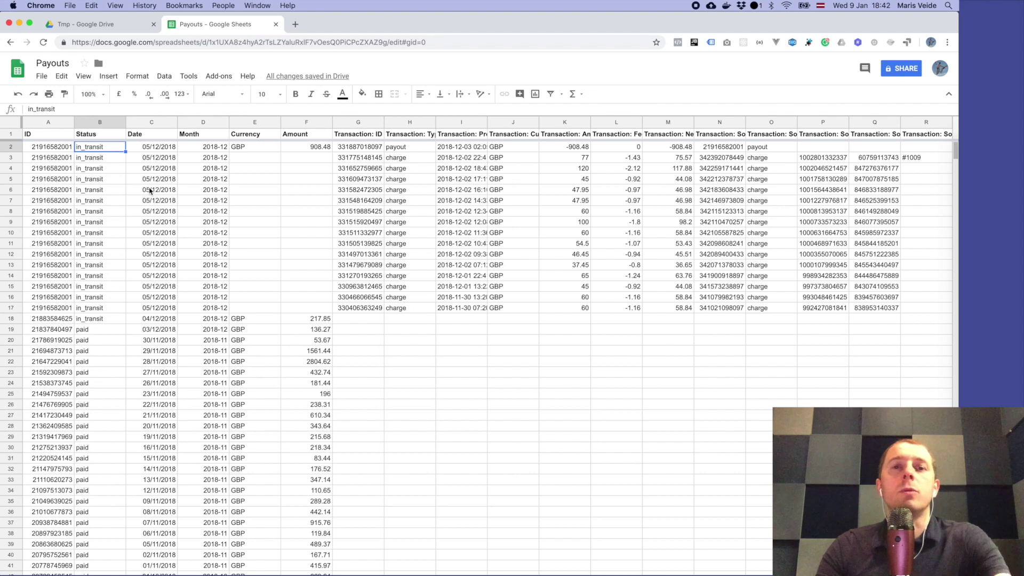
{"action": "left_click", "coordinate": [119, 194]}
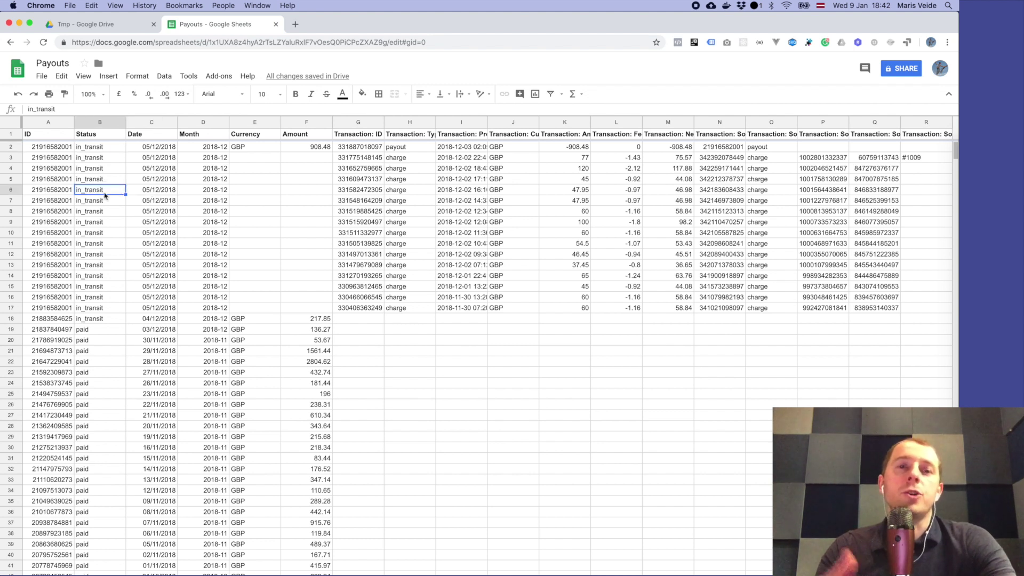
Step: Visit the pivot sheet via its tab, then return to the Payouts data sheet
{"action": "left_click", "coordinate": [122, 574]}
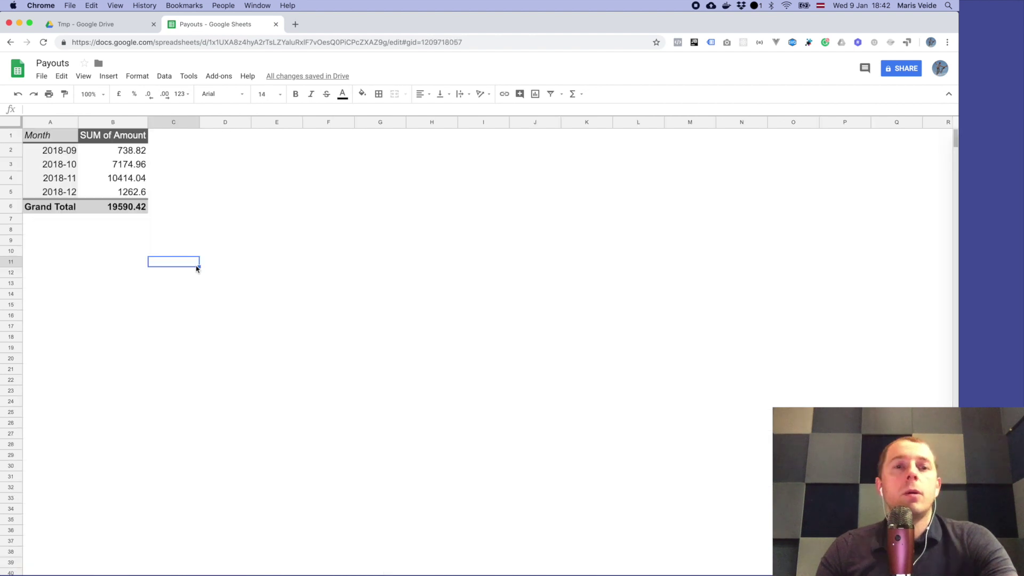
{"action": "left_click", "coordinate": [240, 252]}
{"action": "left_click", "coordinate": [207, 241]}
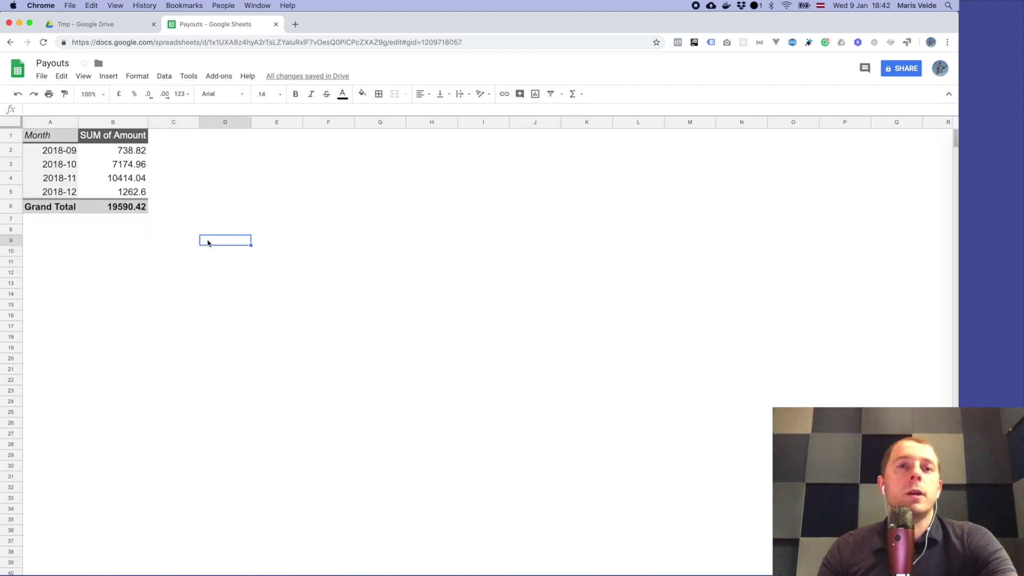
{"action": "left_click", "coordinate": [70, 574]}
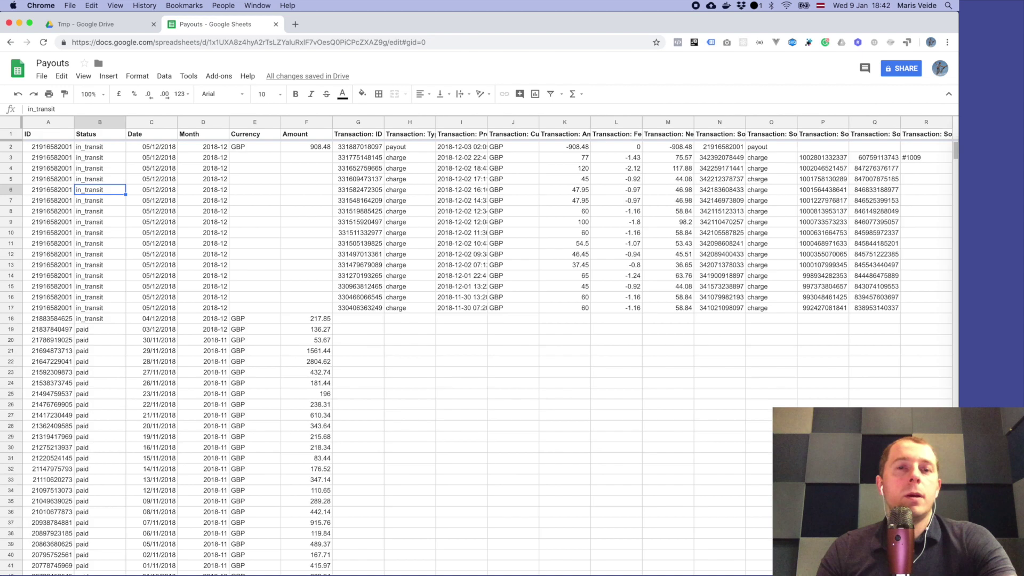